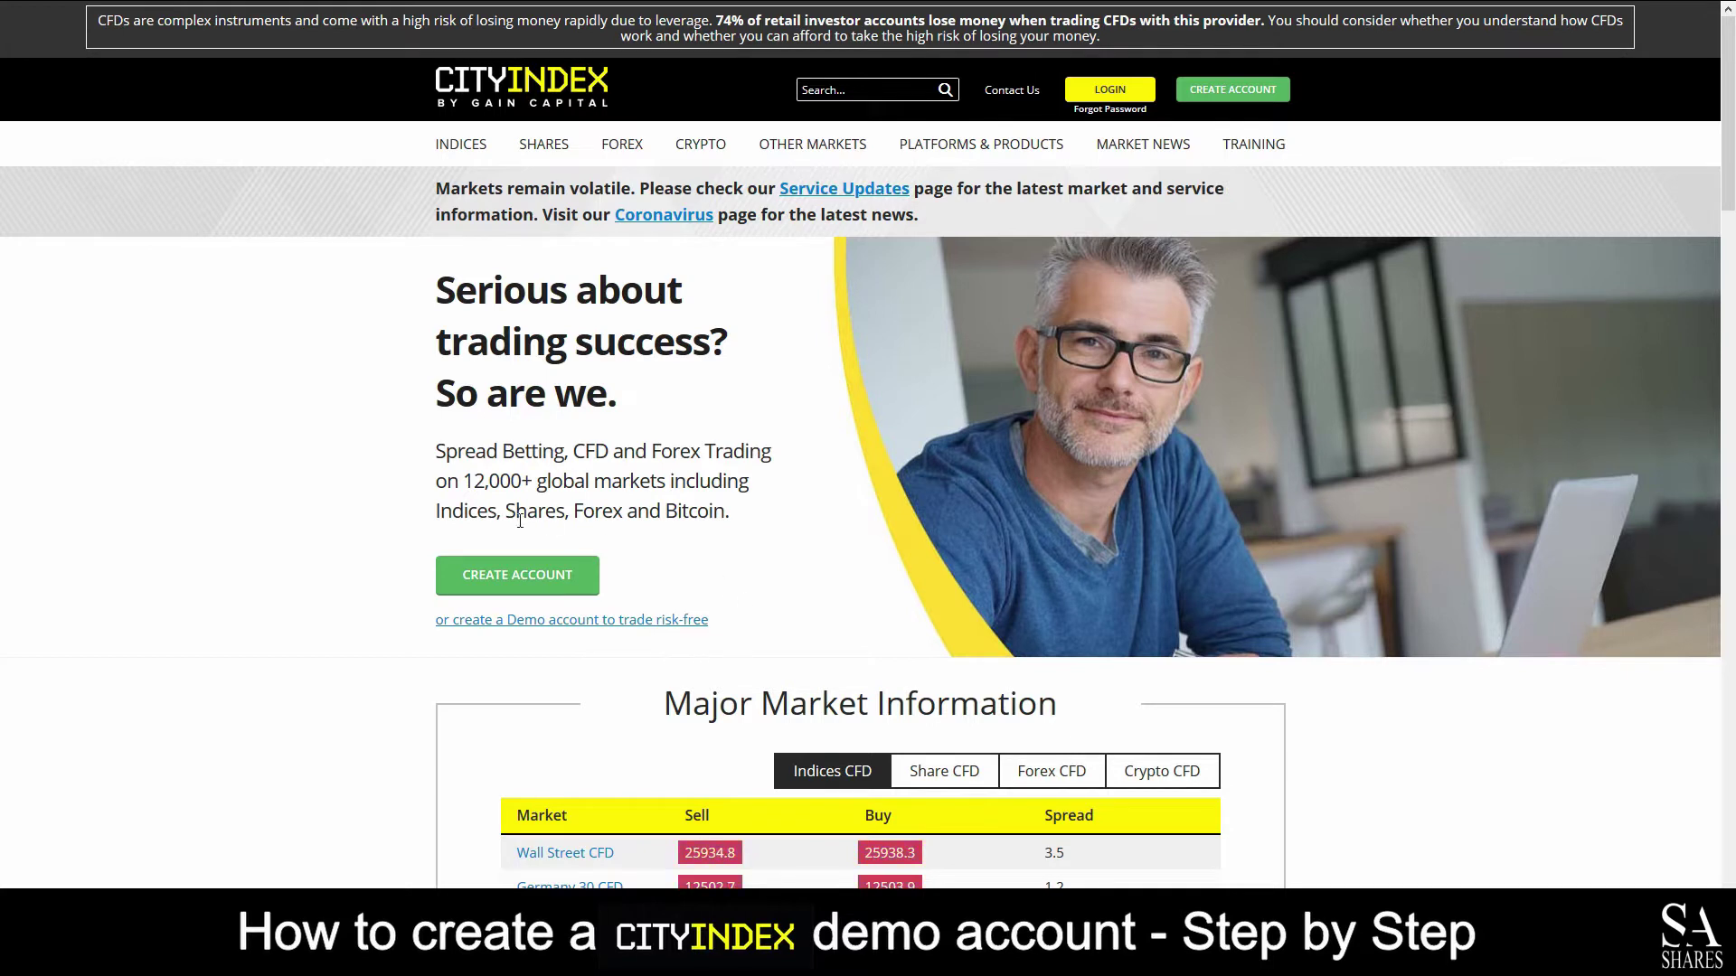
- Start the City Index demo account sign-up through the risk-free demo link
{"action": "left_click", "coordinate": [581, 622]}
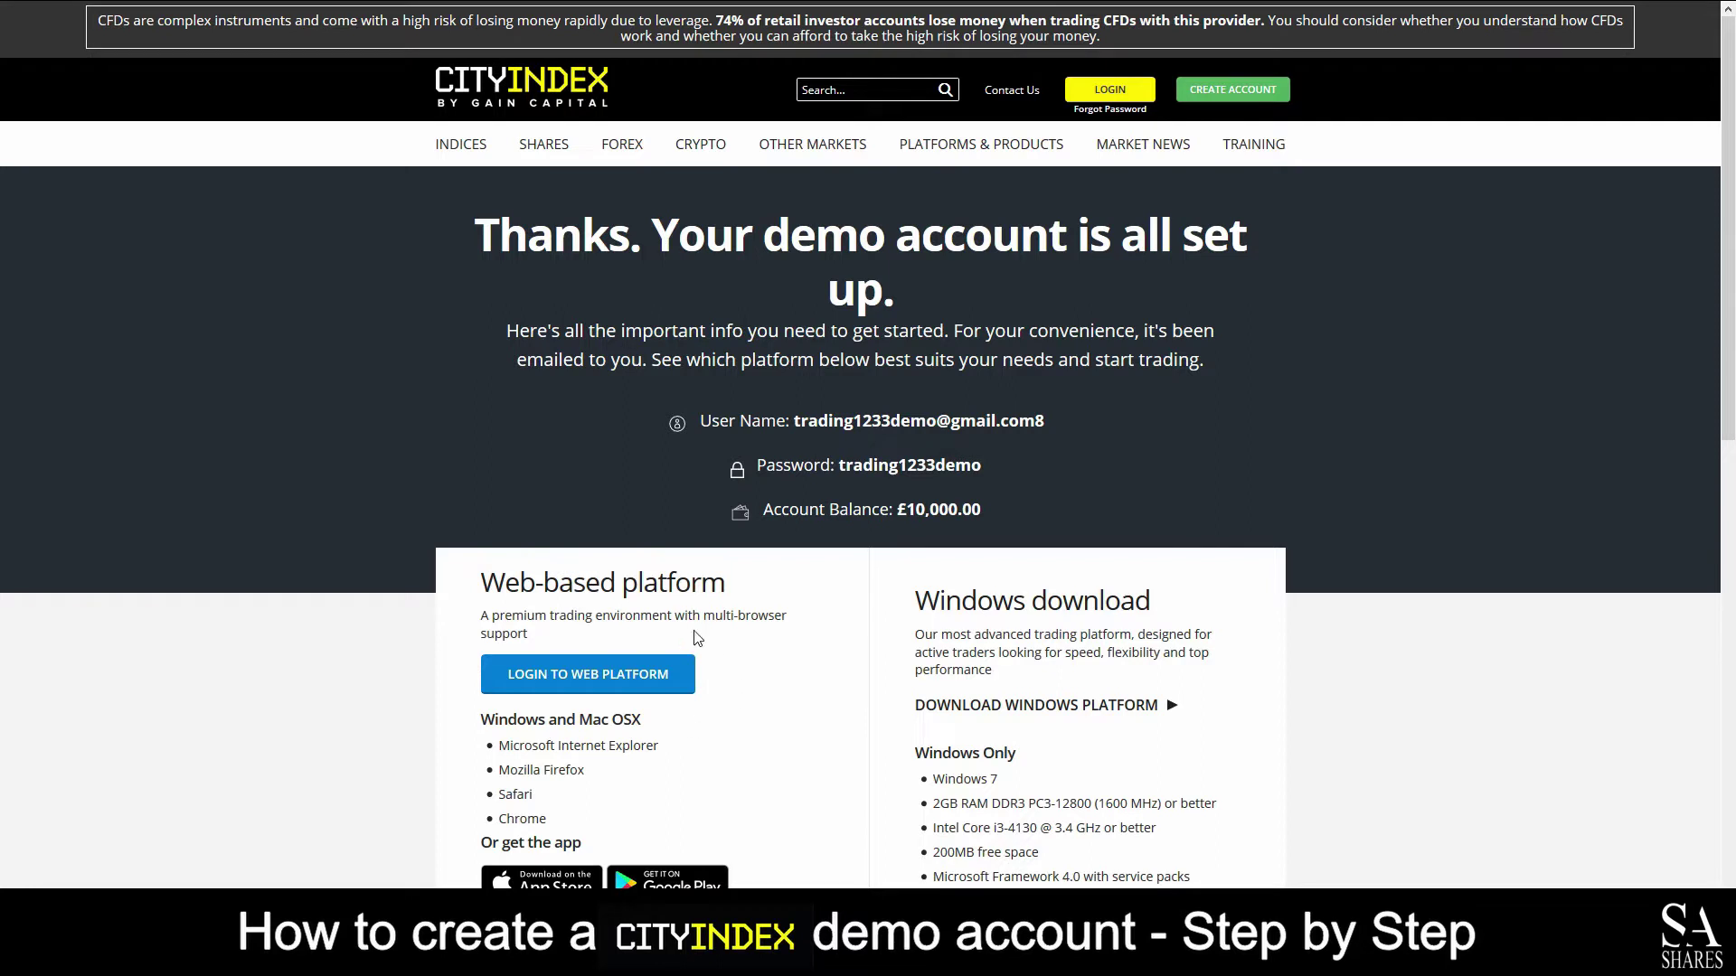
- Log into Web Trader's Default Workspace and postpone the welcome tips popup
{"action": "left_click", "coordinate": [613, 683]}
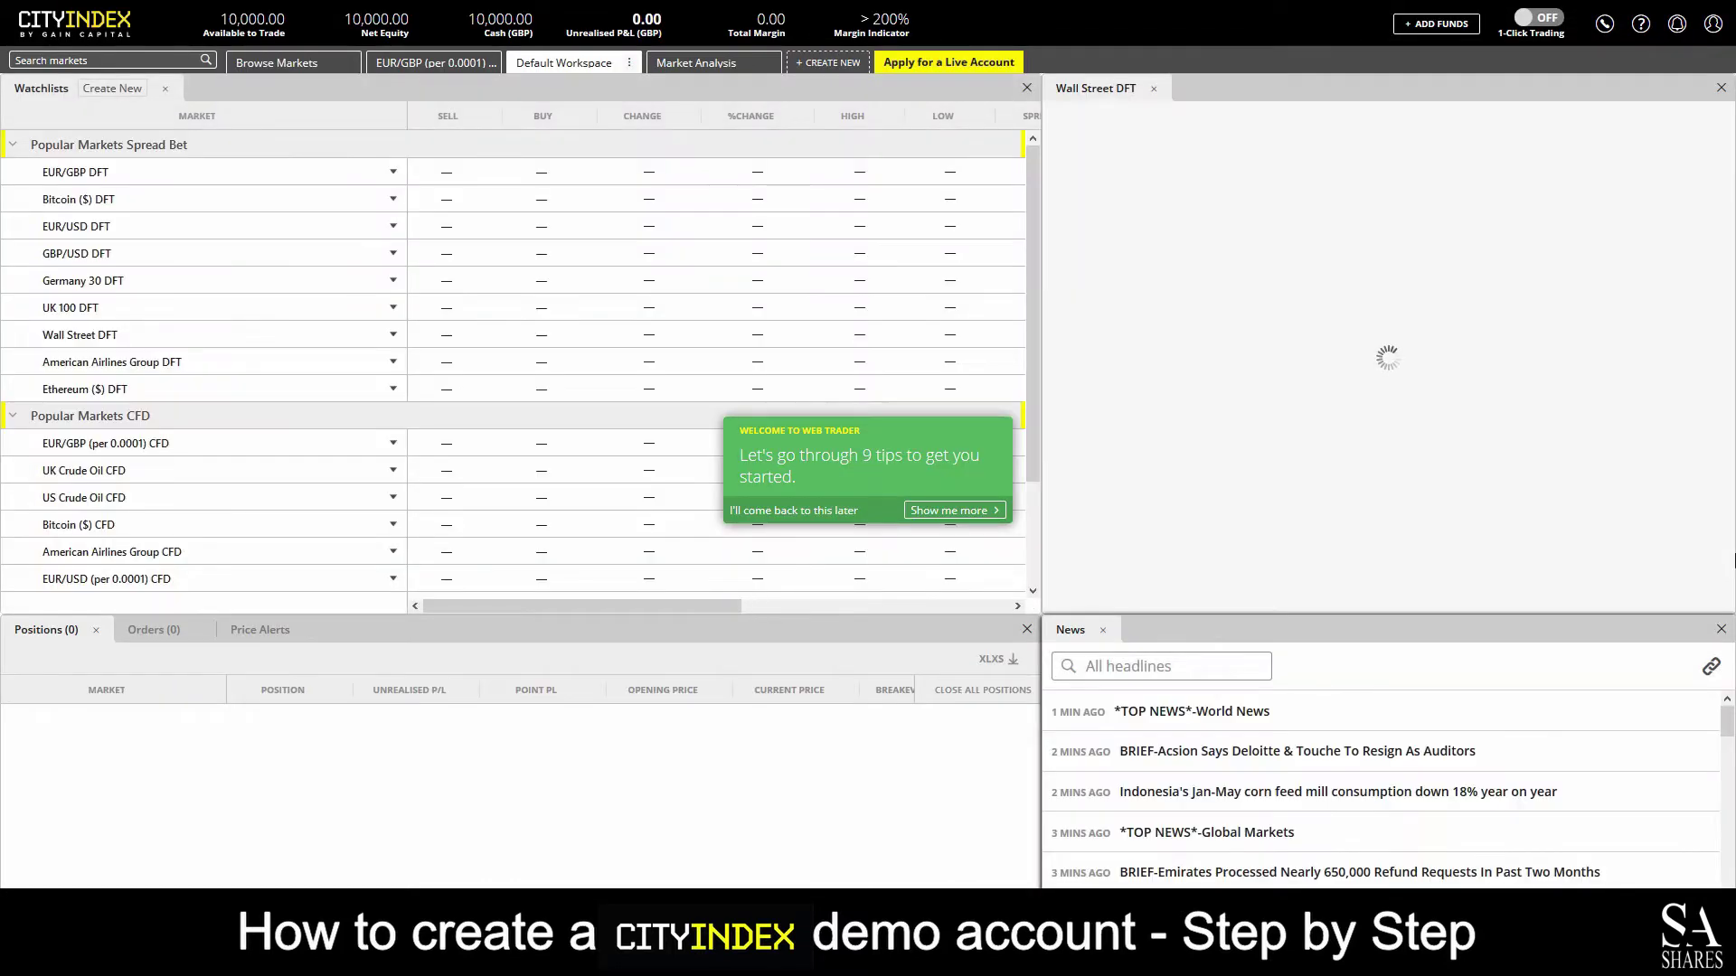
{"action": "left_click", "coordinate": [794, 510]}
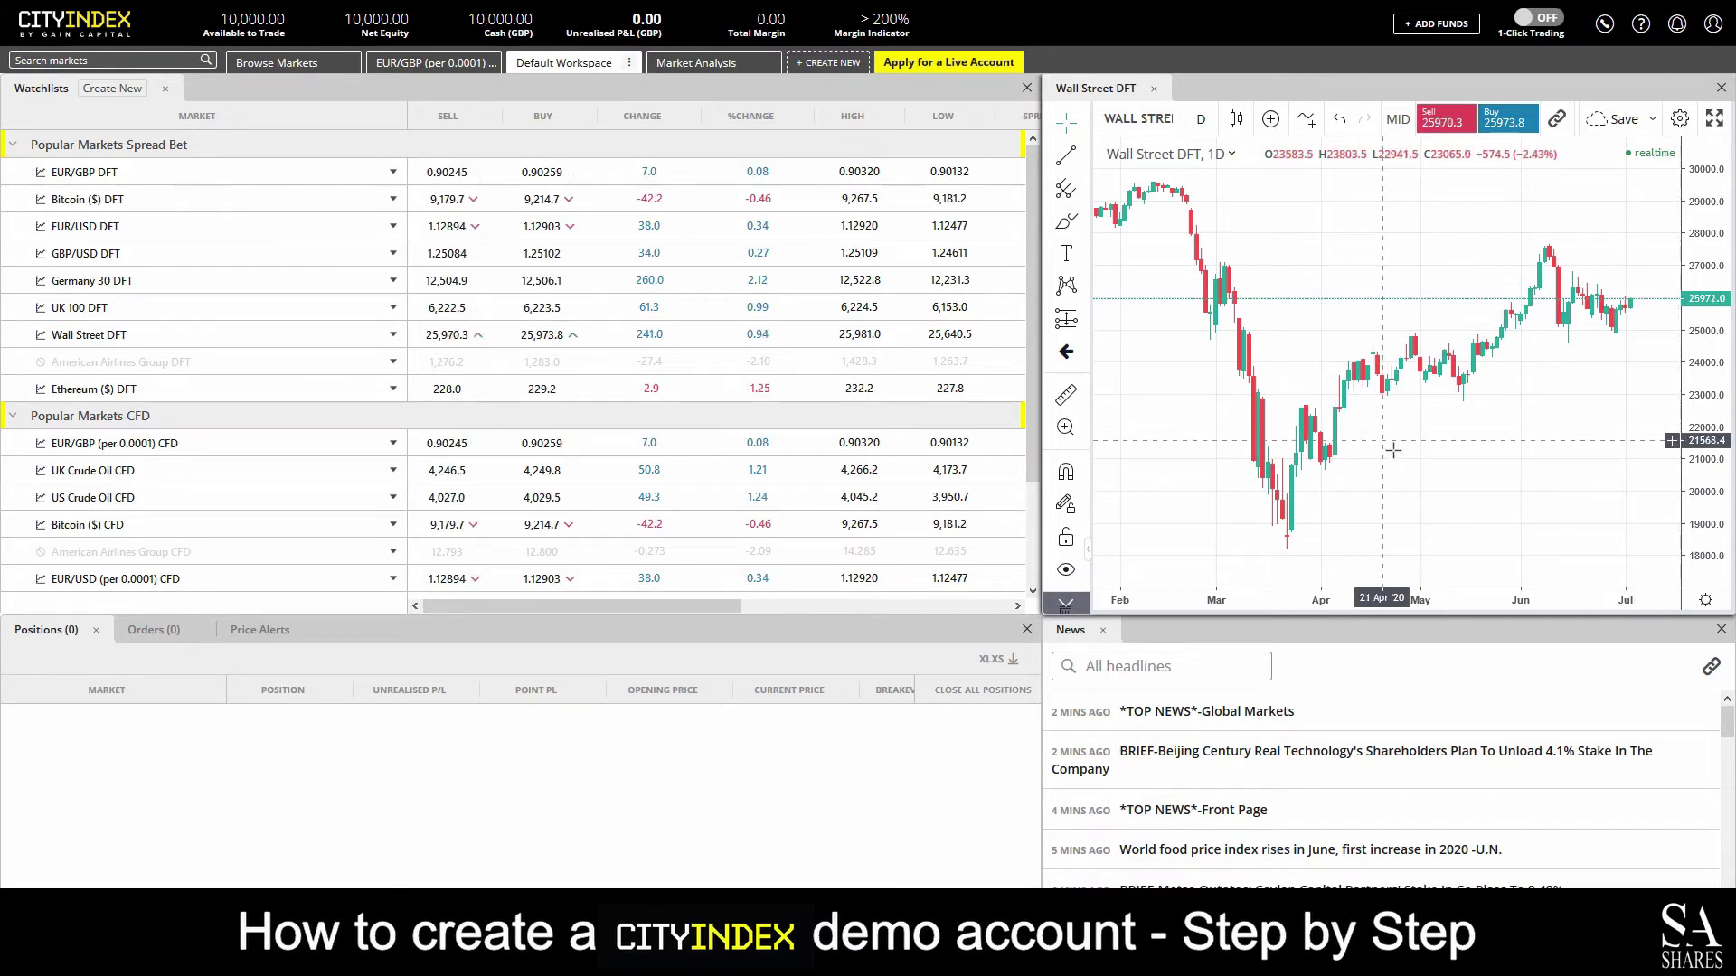
{"action": "left_click", "coordinate": [1235, 120]}
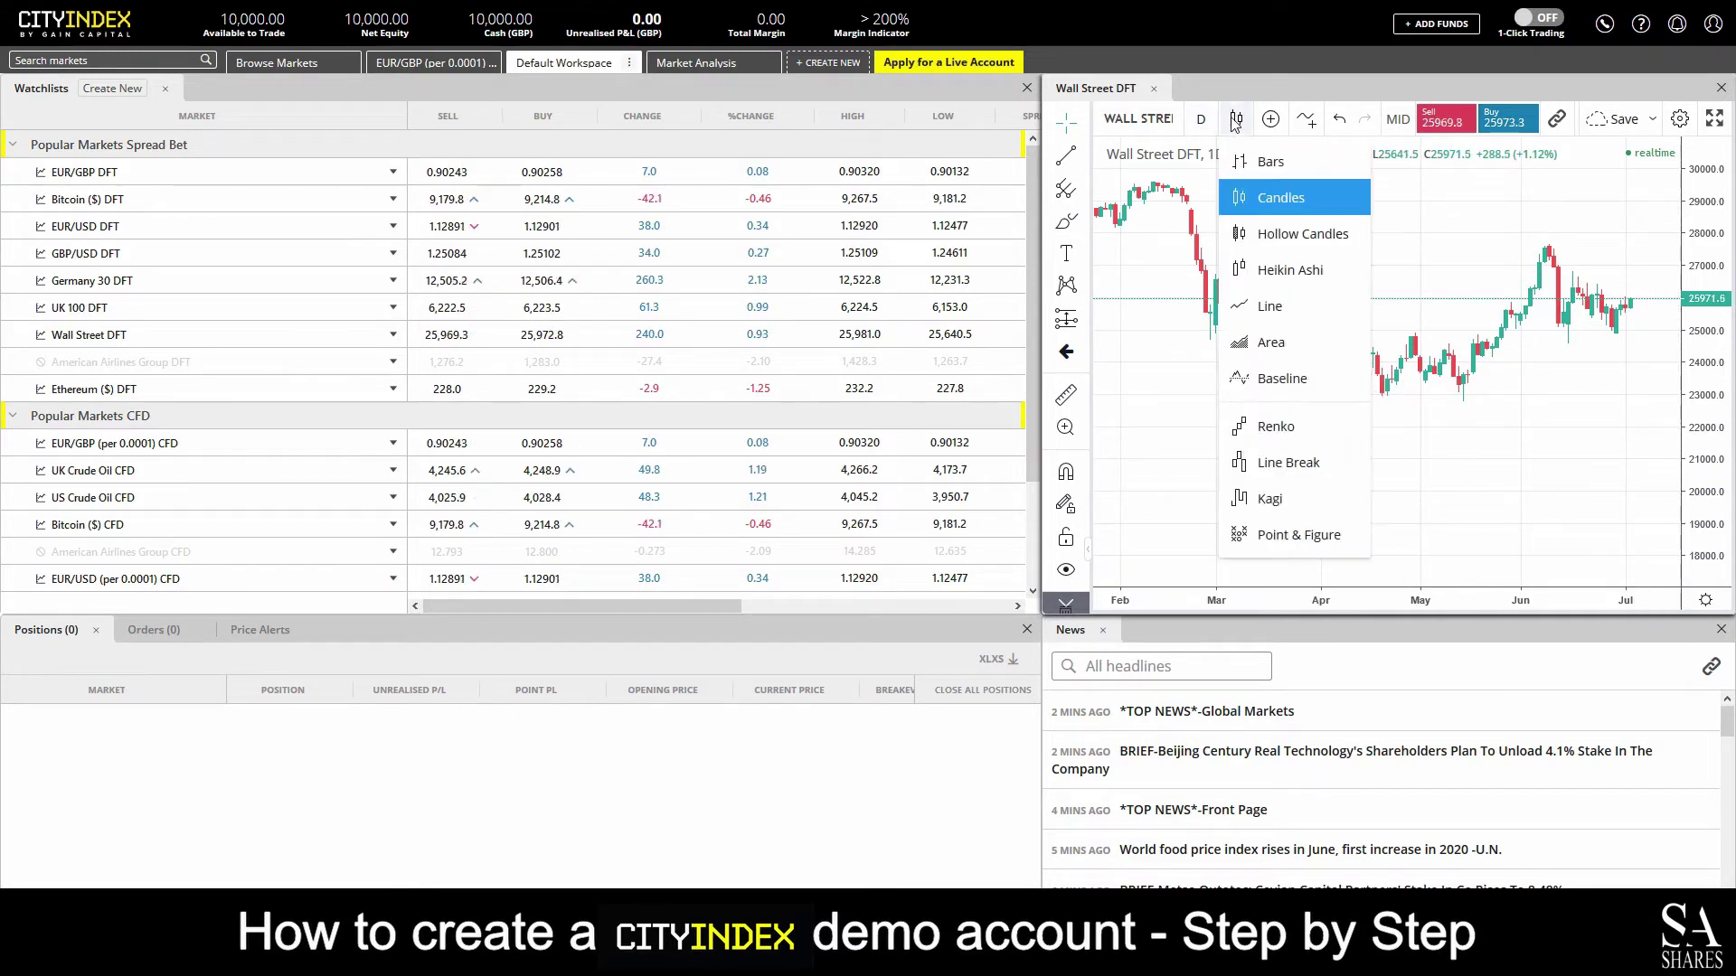
{"action": "left_click", "coordinate": [1254, 163]}
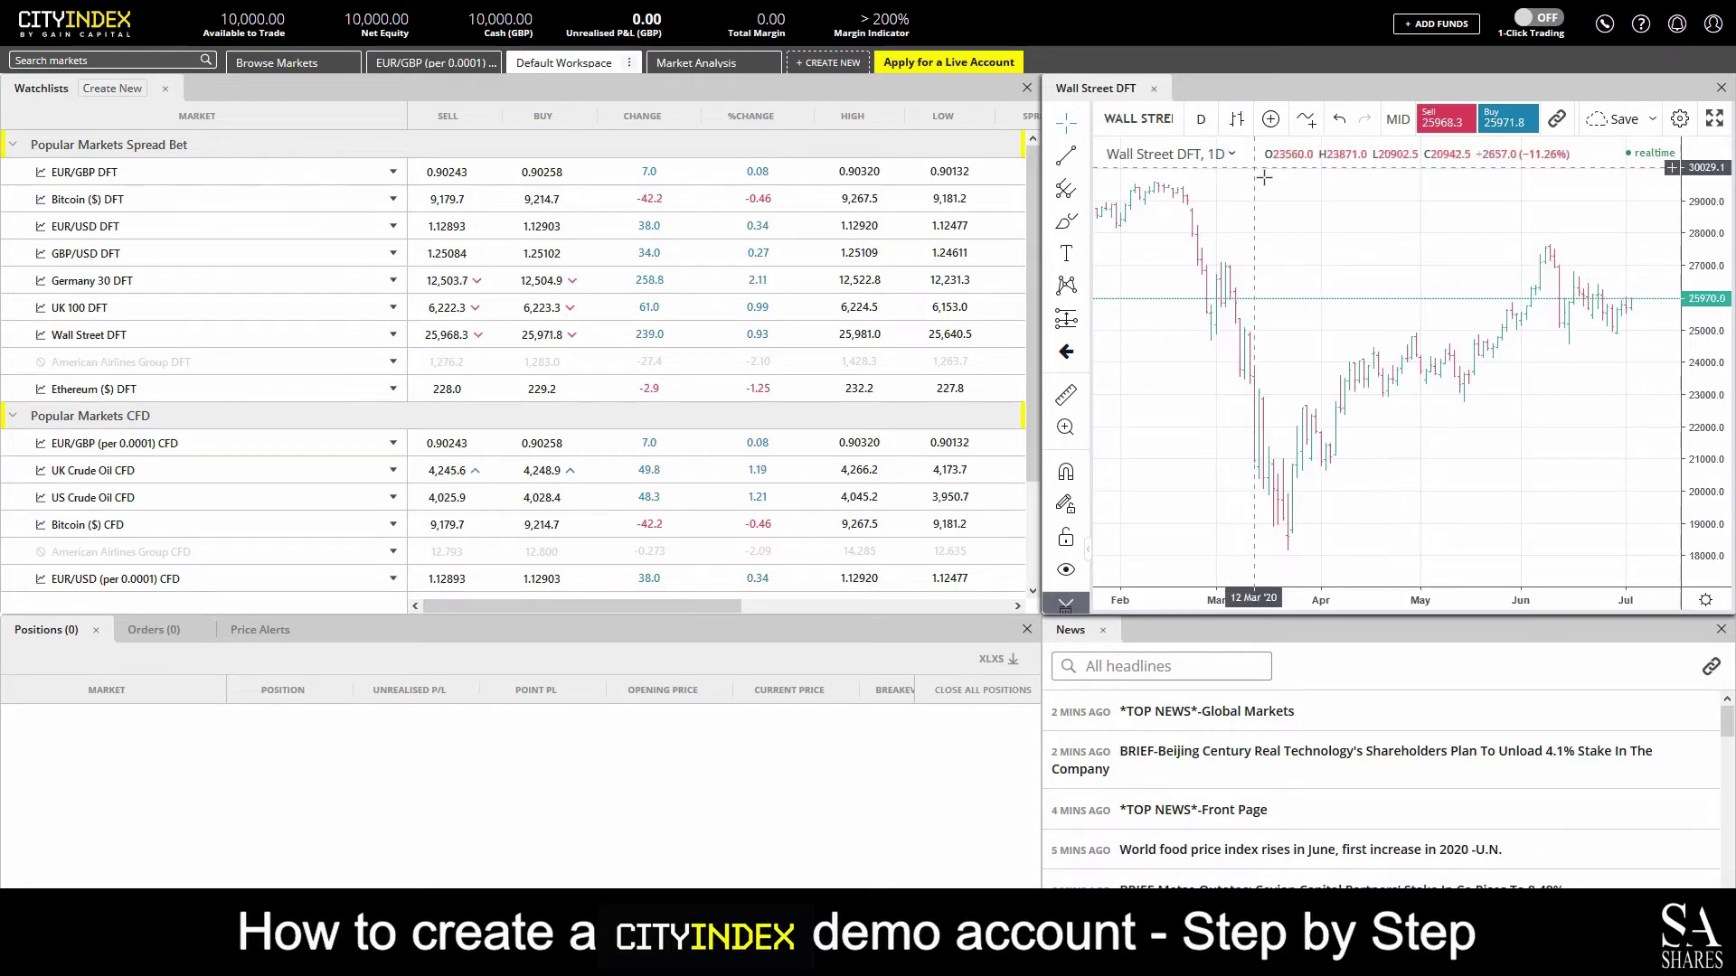
{"action": "left_click", "coordinate": [1238, 120]}
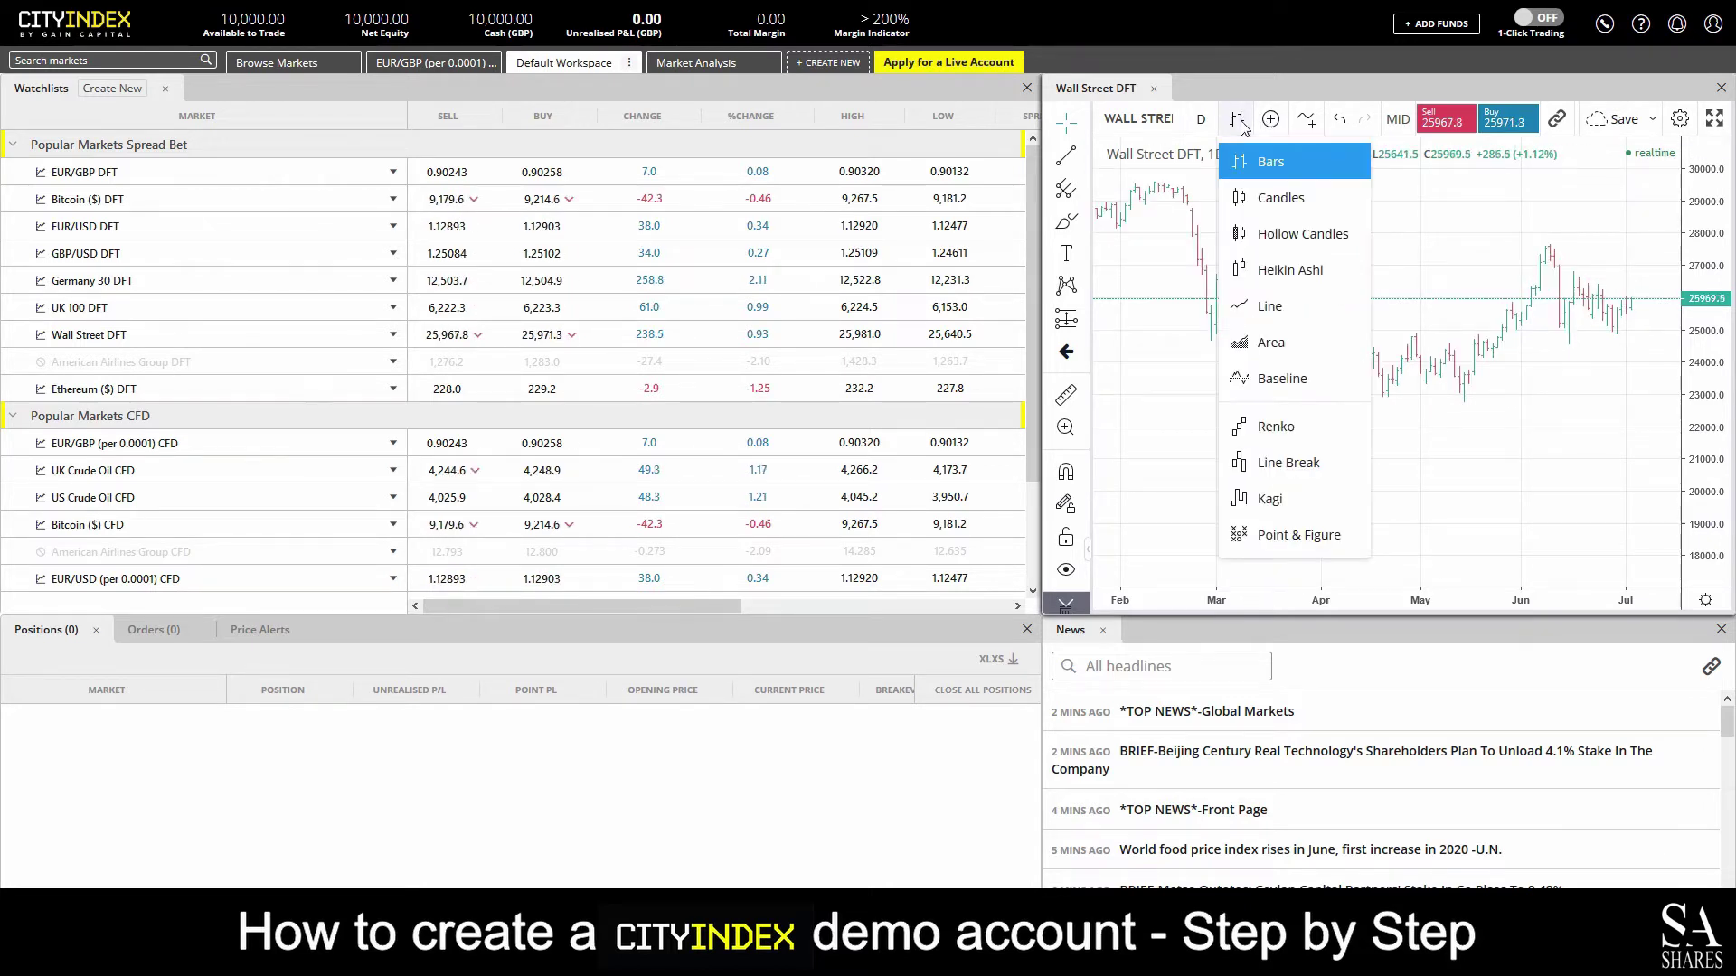
{"action": "left_click", "coordinate": [1269, 200]}
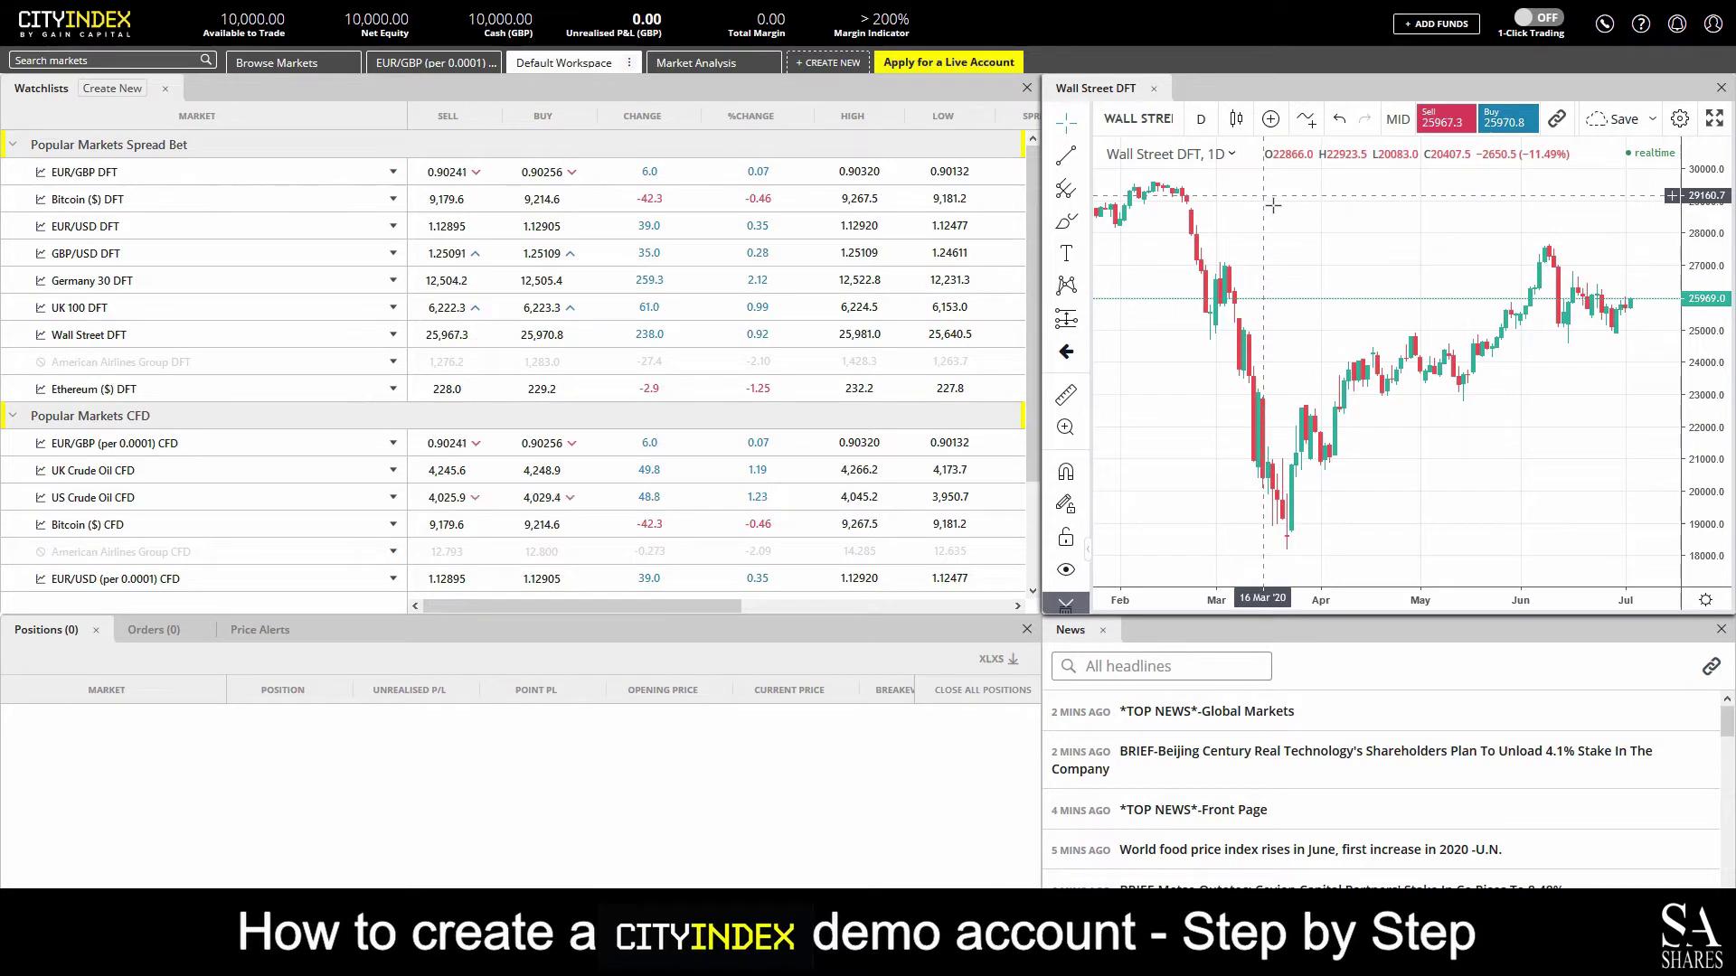
{"action": "scroll", "coordinate": [1483, 379], "scroll_direction": "up", "scroll_amount": 3}
{"action": "scroll", "coordinate": [1483, 380], "scroll_direction": "up", "scroll_amount": 5}
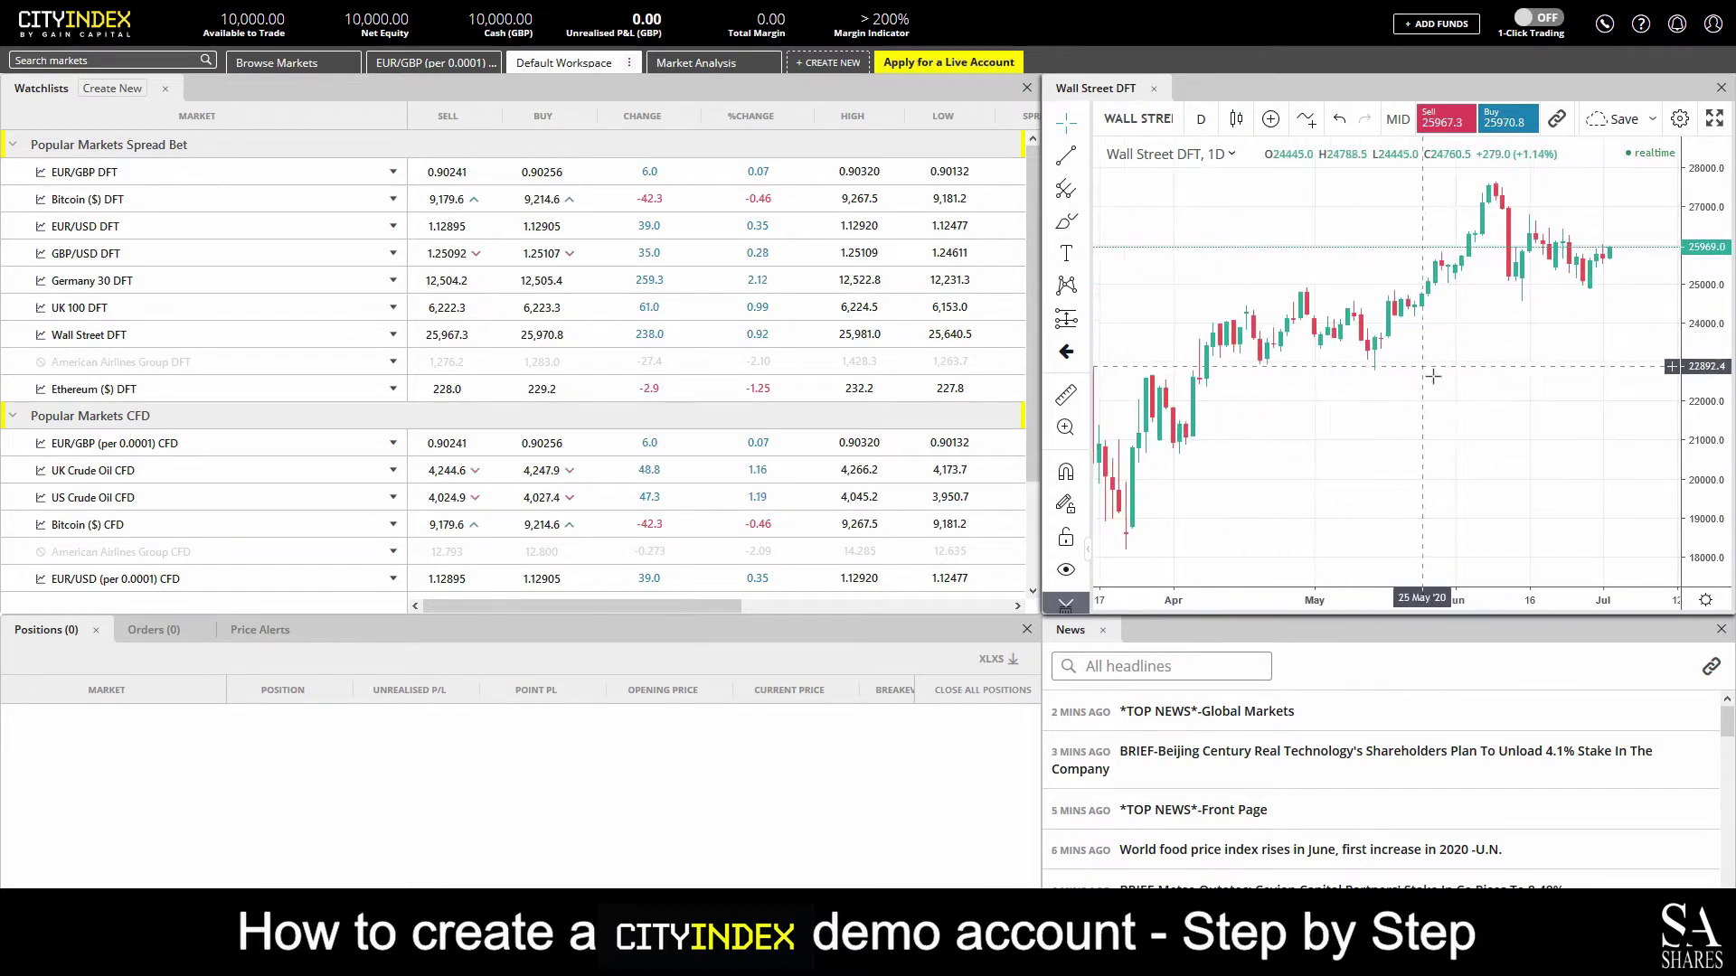
{"action": "scroll", "coordinate": [1417, 375], "scroll_direction": "down", "scroll_amount": 10}
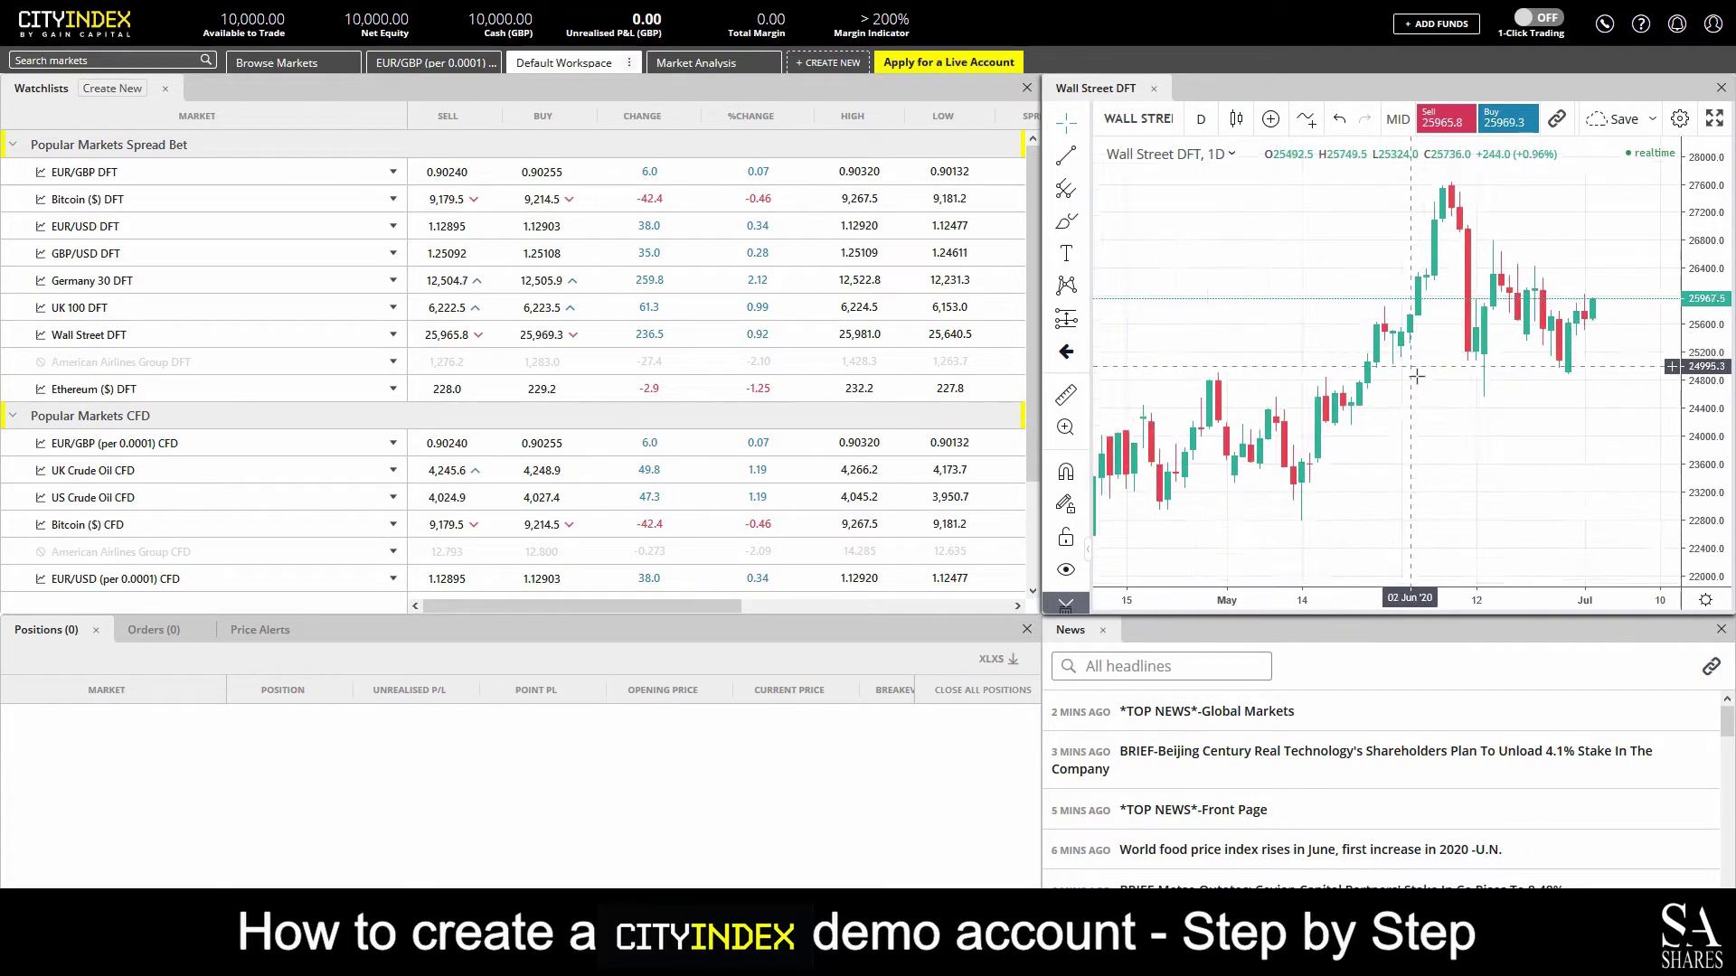
{"action": "scroll", "coordinate": [1416, 373], "scroll_direction": "up", "scroll_amount": 3}
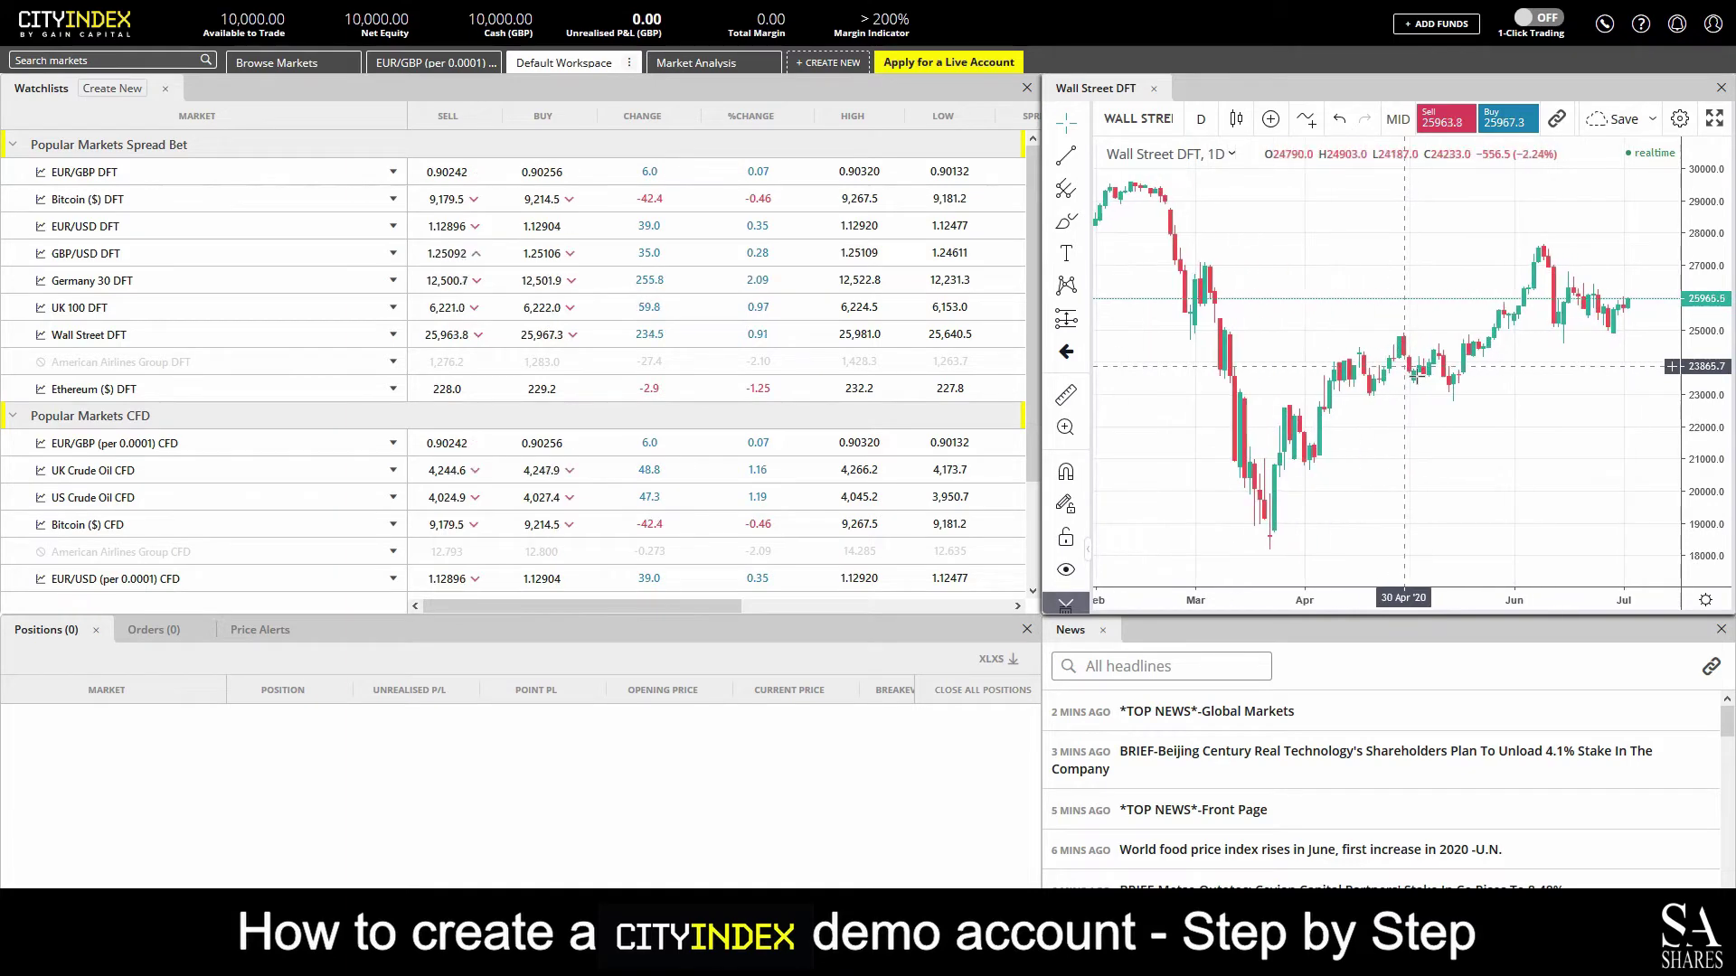
{"action": "left_click", "coordinate": [1714, 121]}
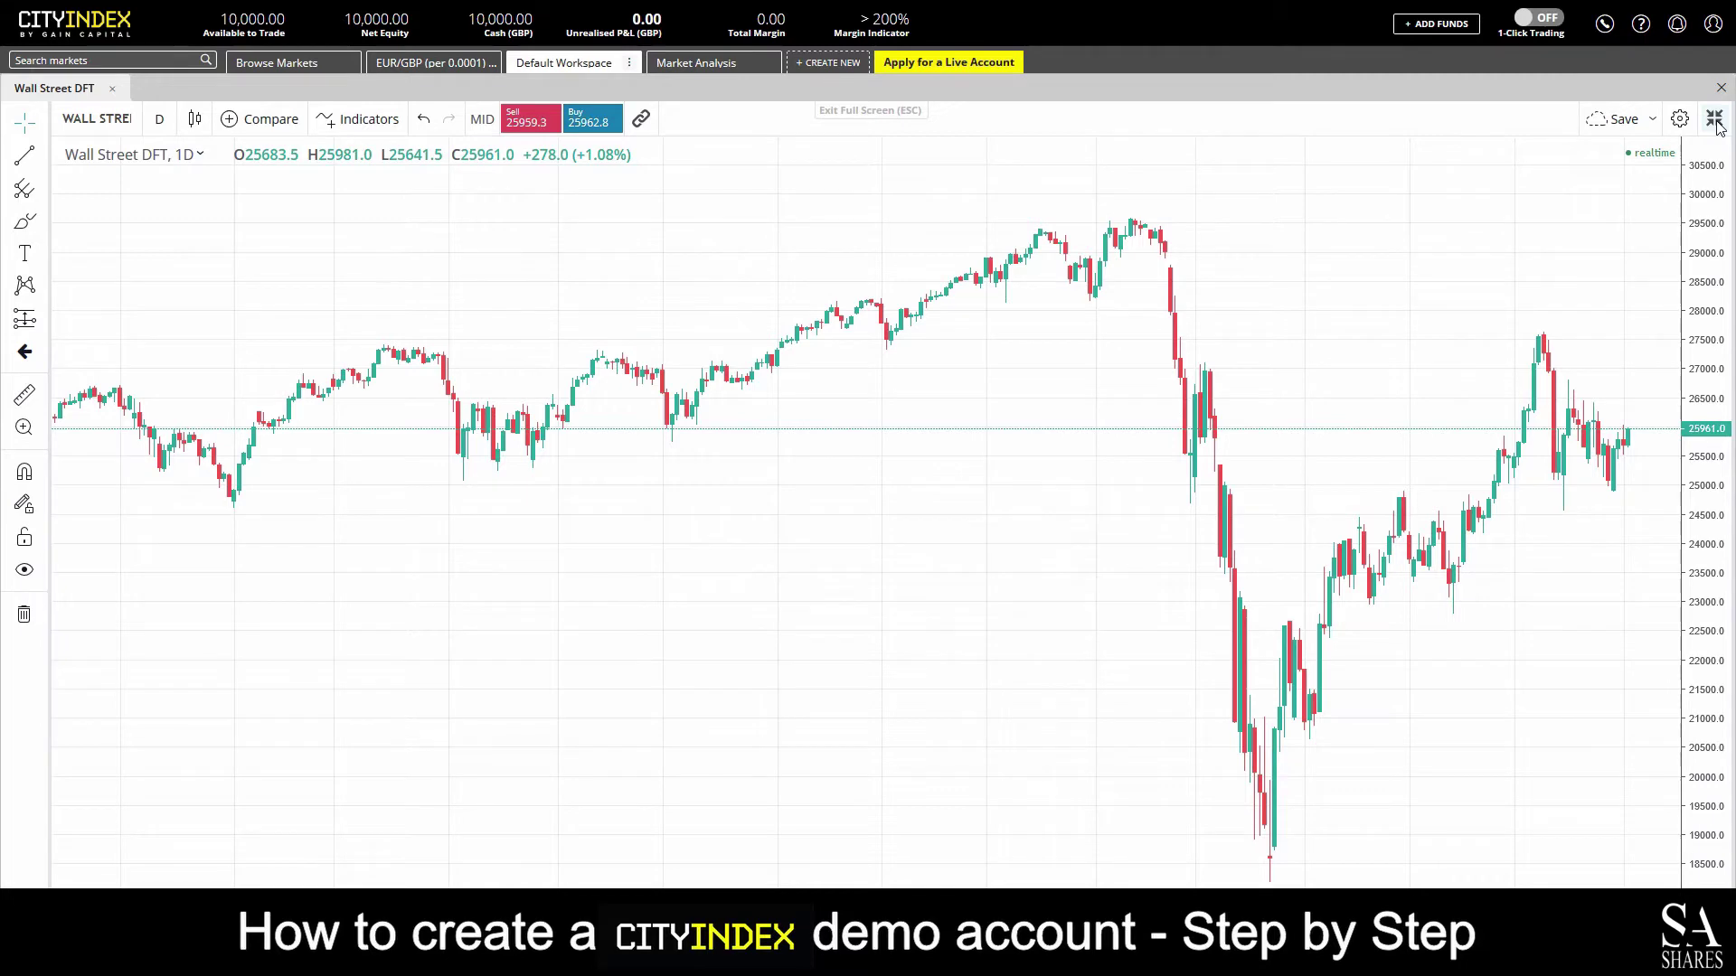
{"action": "left_click", "coordinate": [1715, 121]}
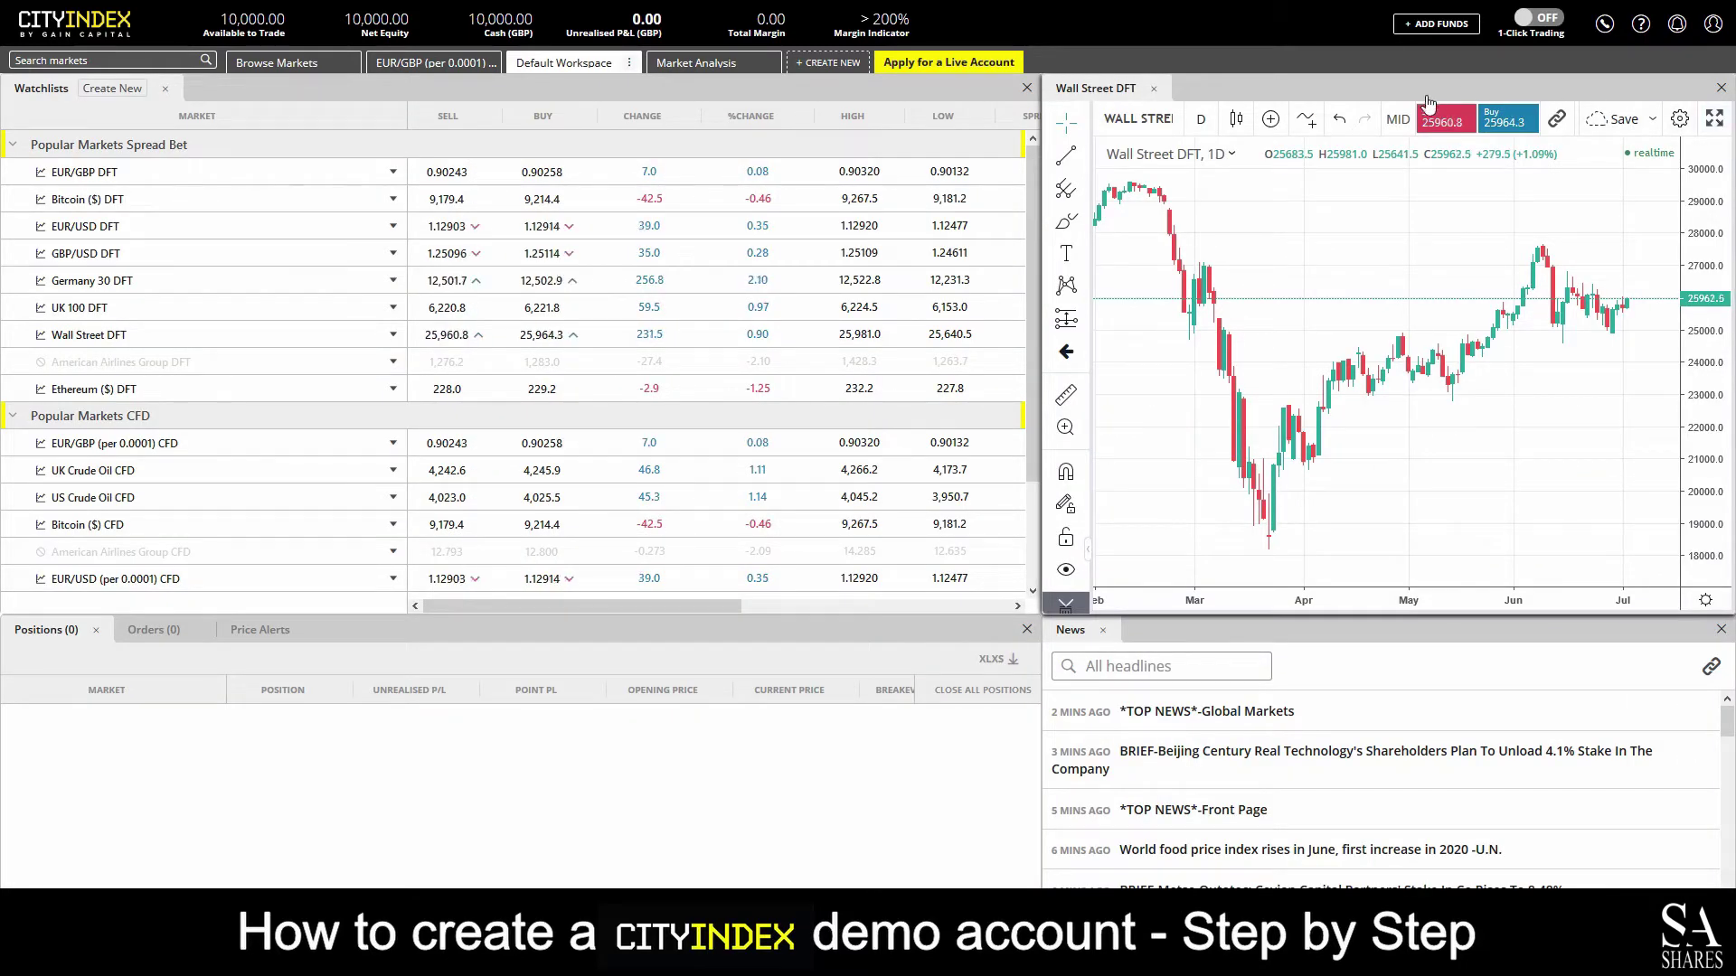
{"action": "left_click", "coordinate": [1508, 118]}
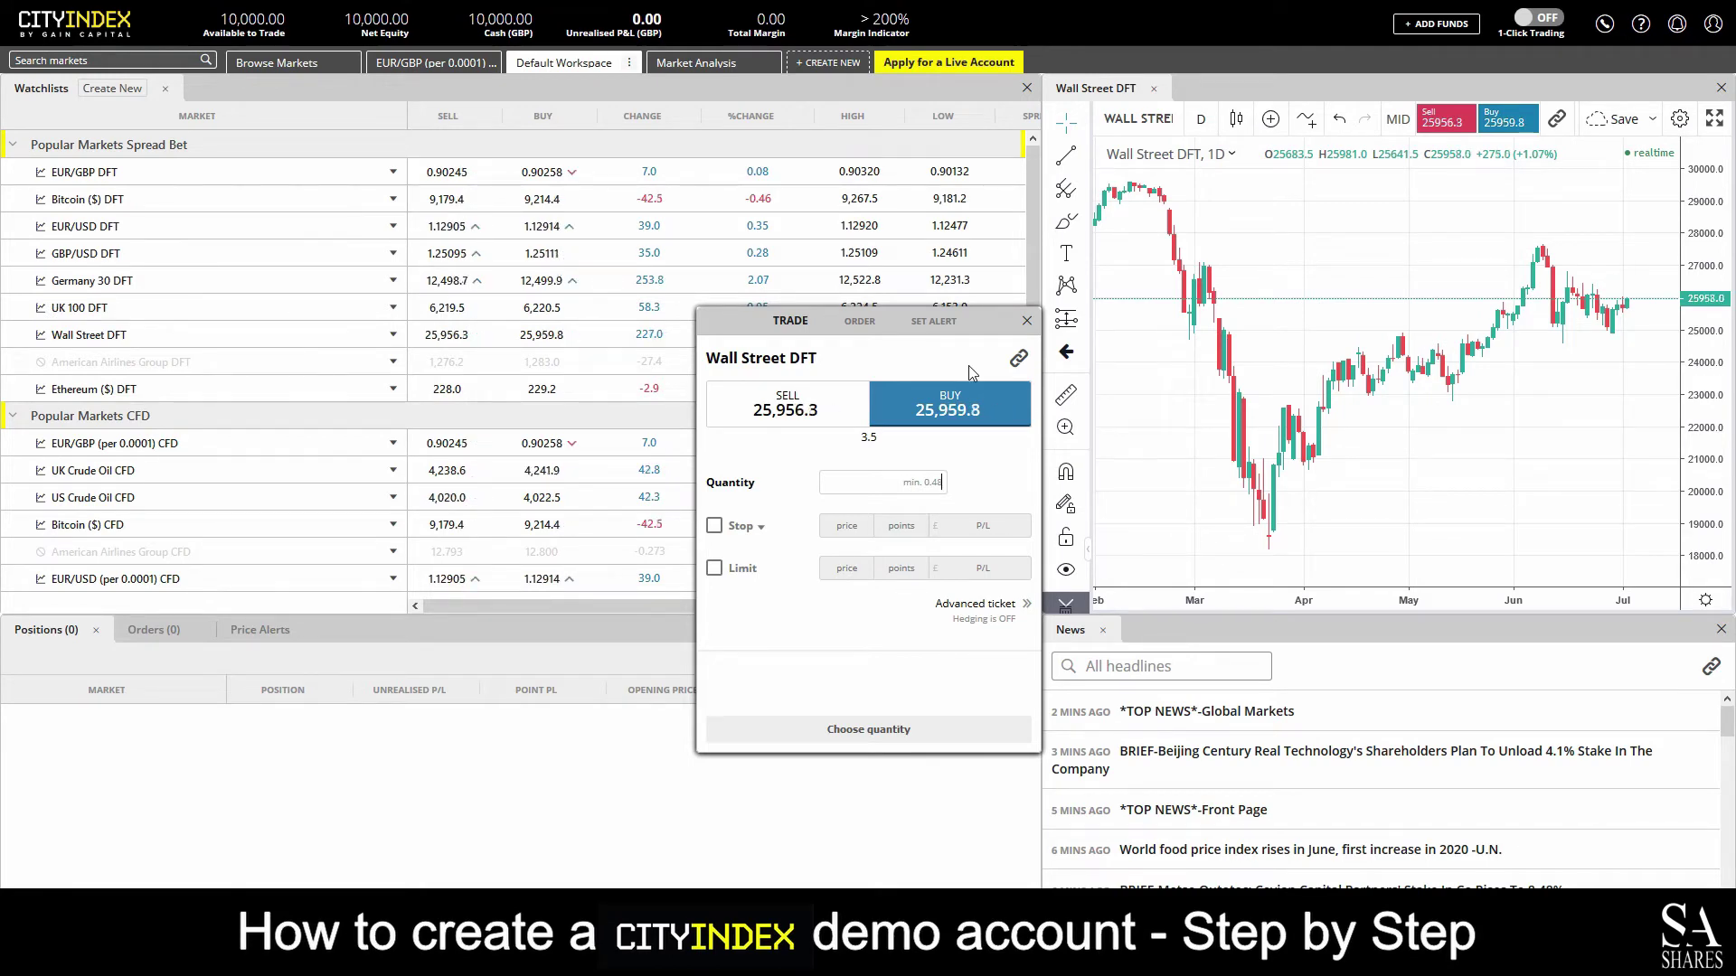
{"action": "left_click", "coordinate": [1027, 321]}
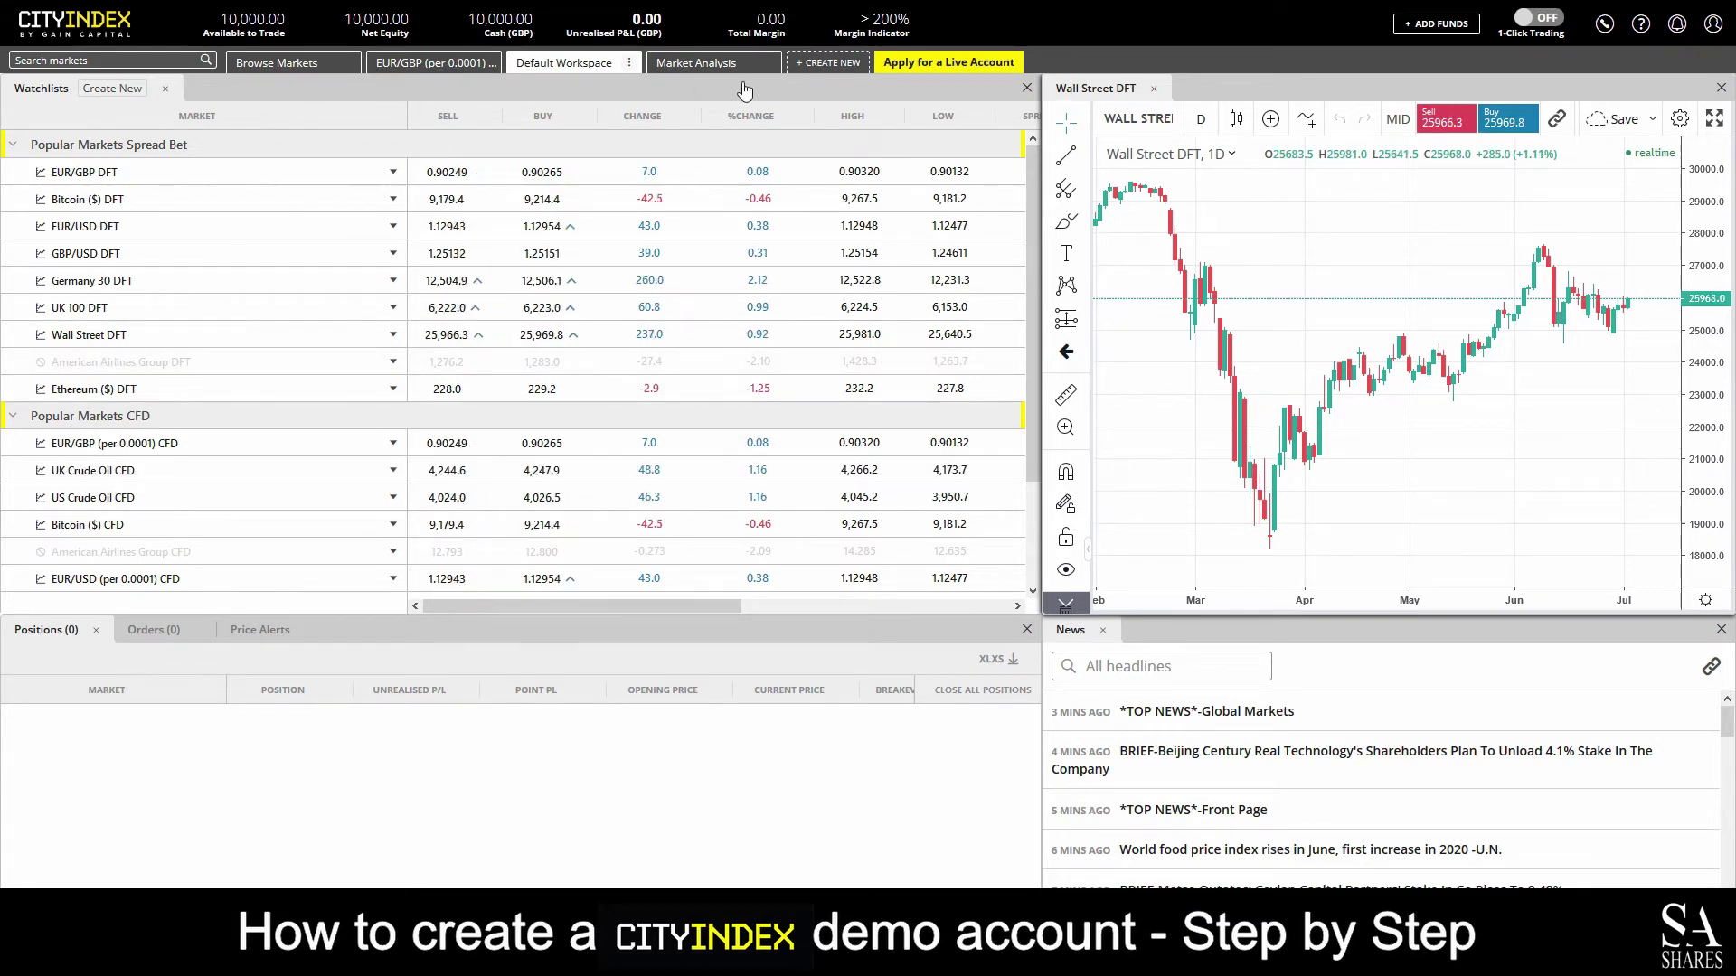
- Find EUR/USD under FX-MAJOR markets and open its Market 360 overview page
{"action": "left_click", "coordinate": [271, 65]}
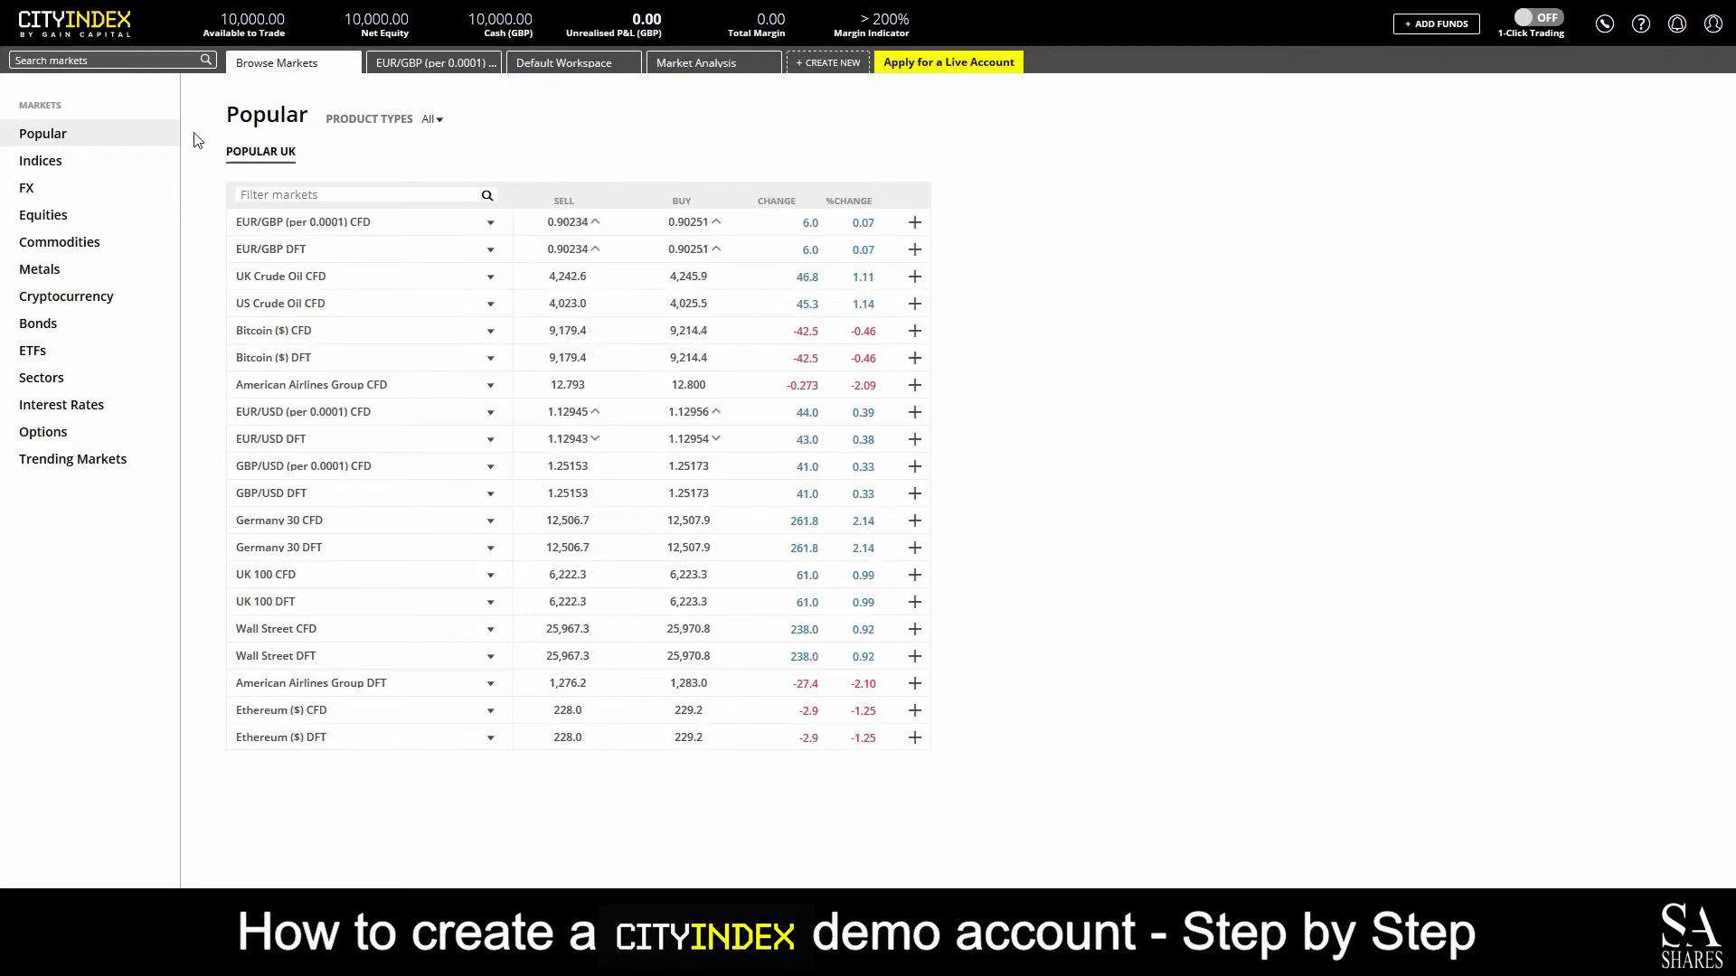
{"action": "left_click", "coordinate": [40, 196]}
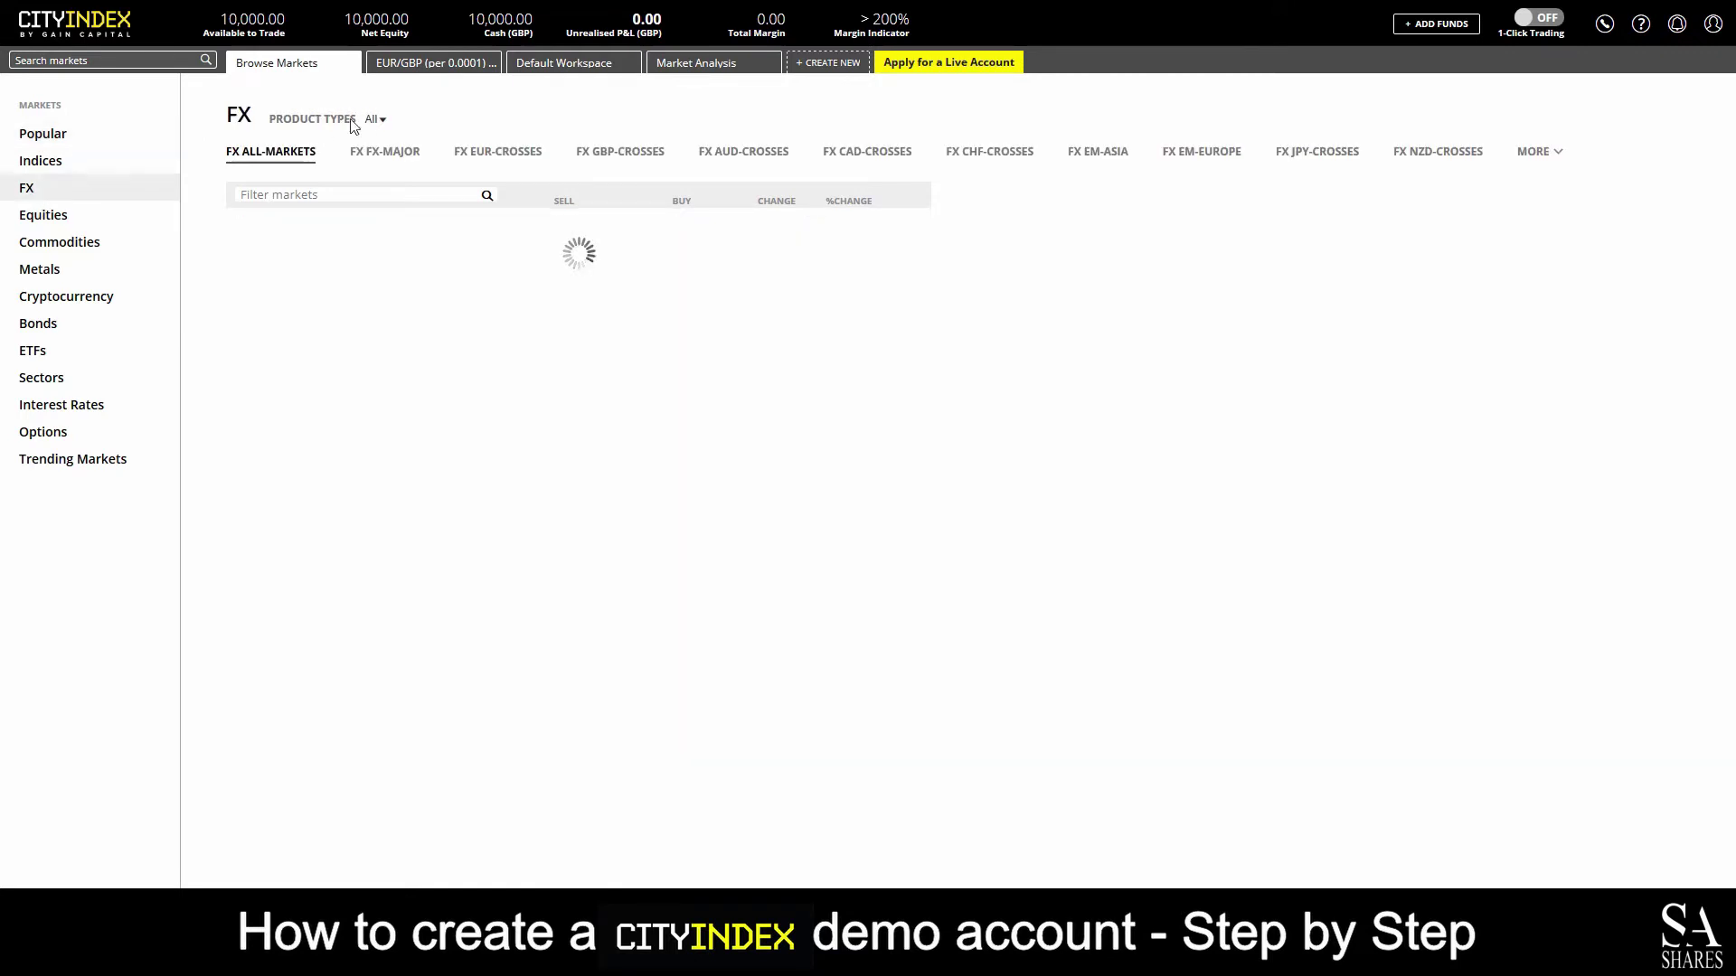
{"action": "left_click", "coordinate": [384, 154]}
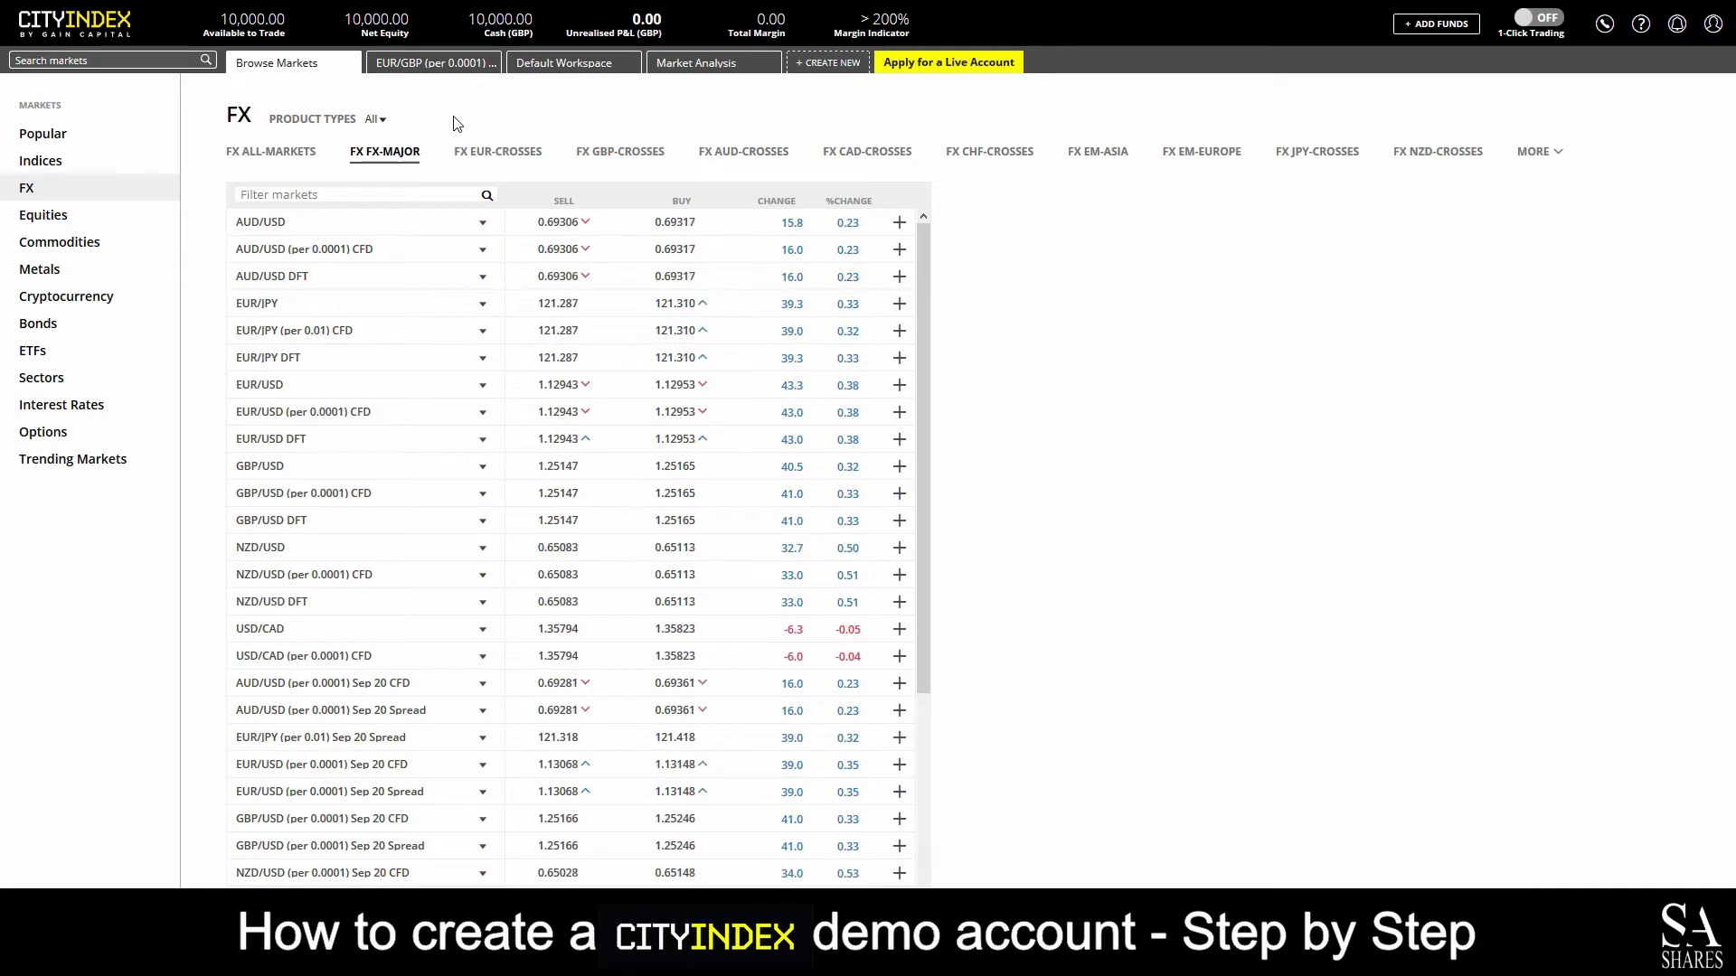
{"action": "left_click", "coordinate": [292, 388]}
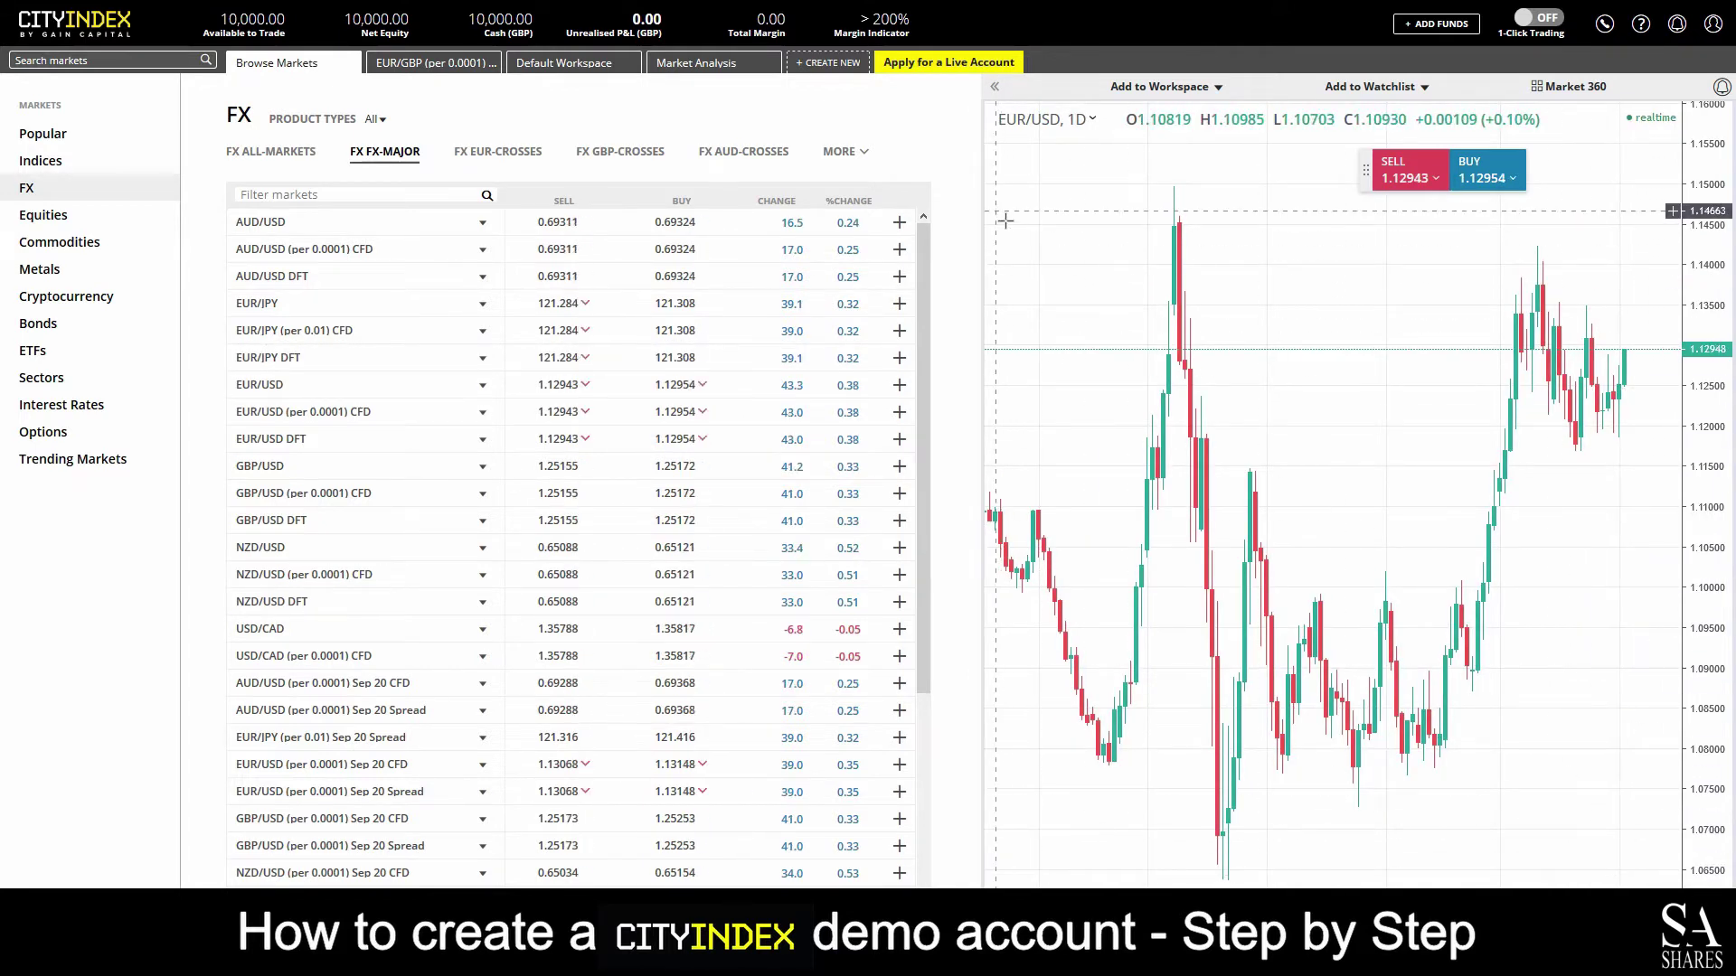
{"action": "left_click", "coordinate": [1217, 88]}
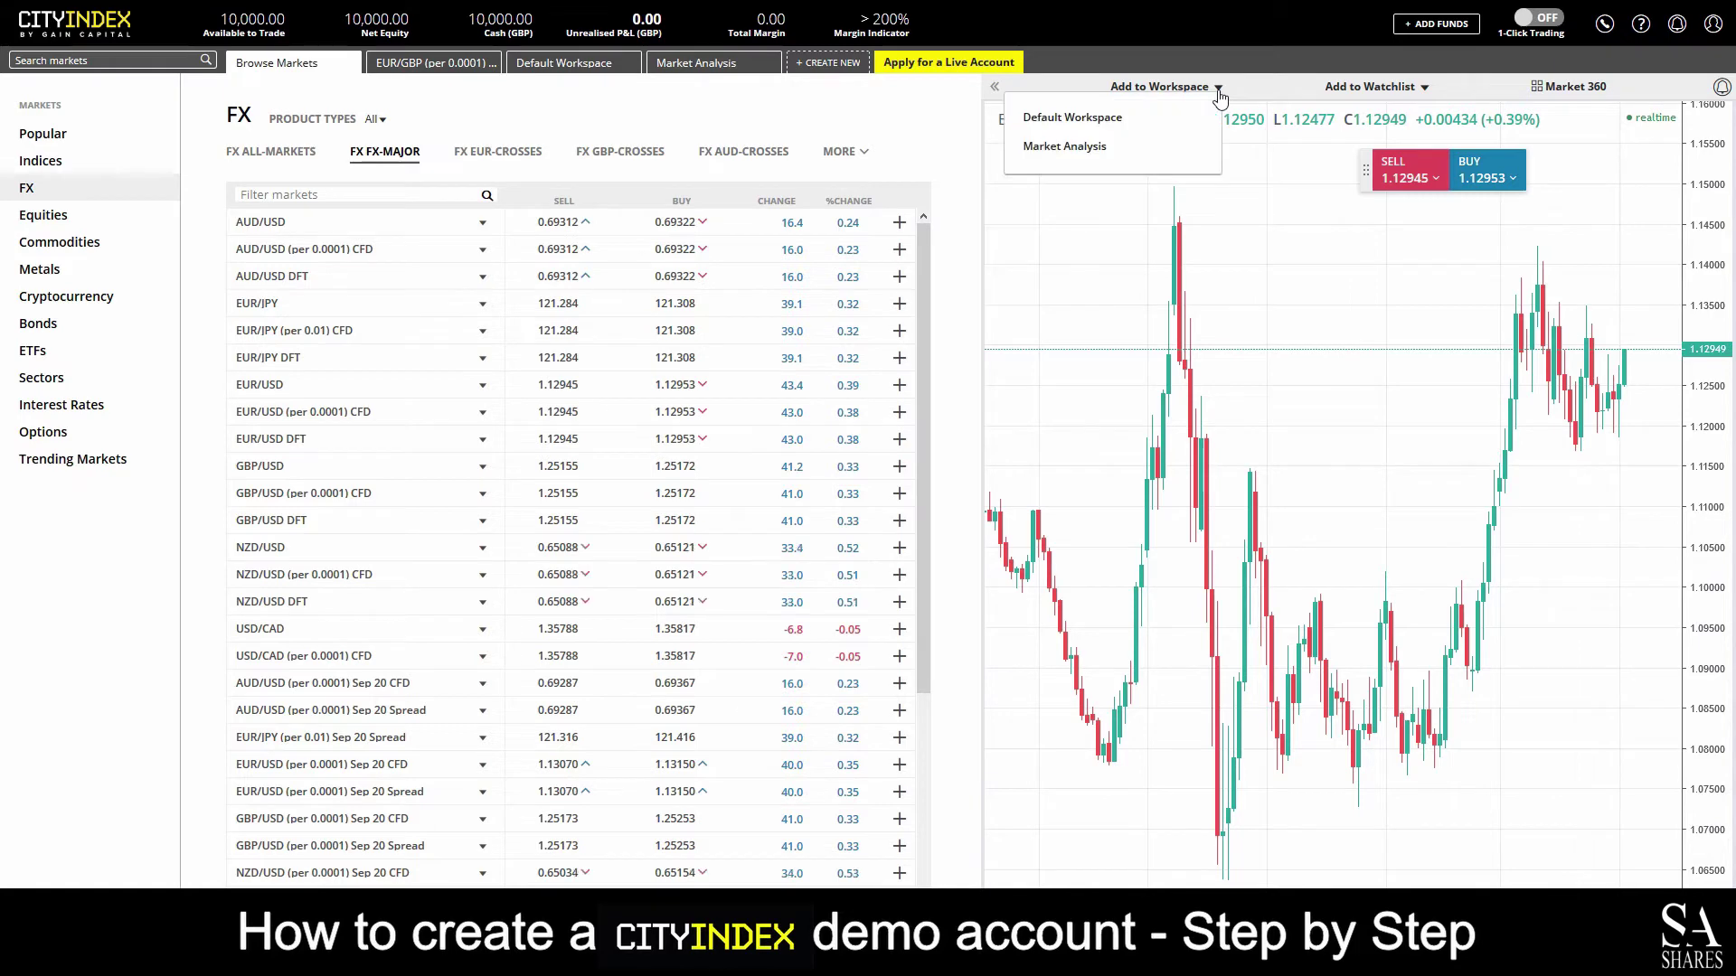
{"action": "left_click", "coordinate": [1218, 90]}
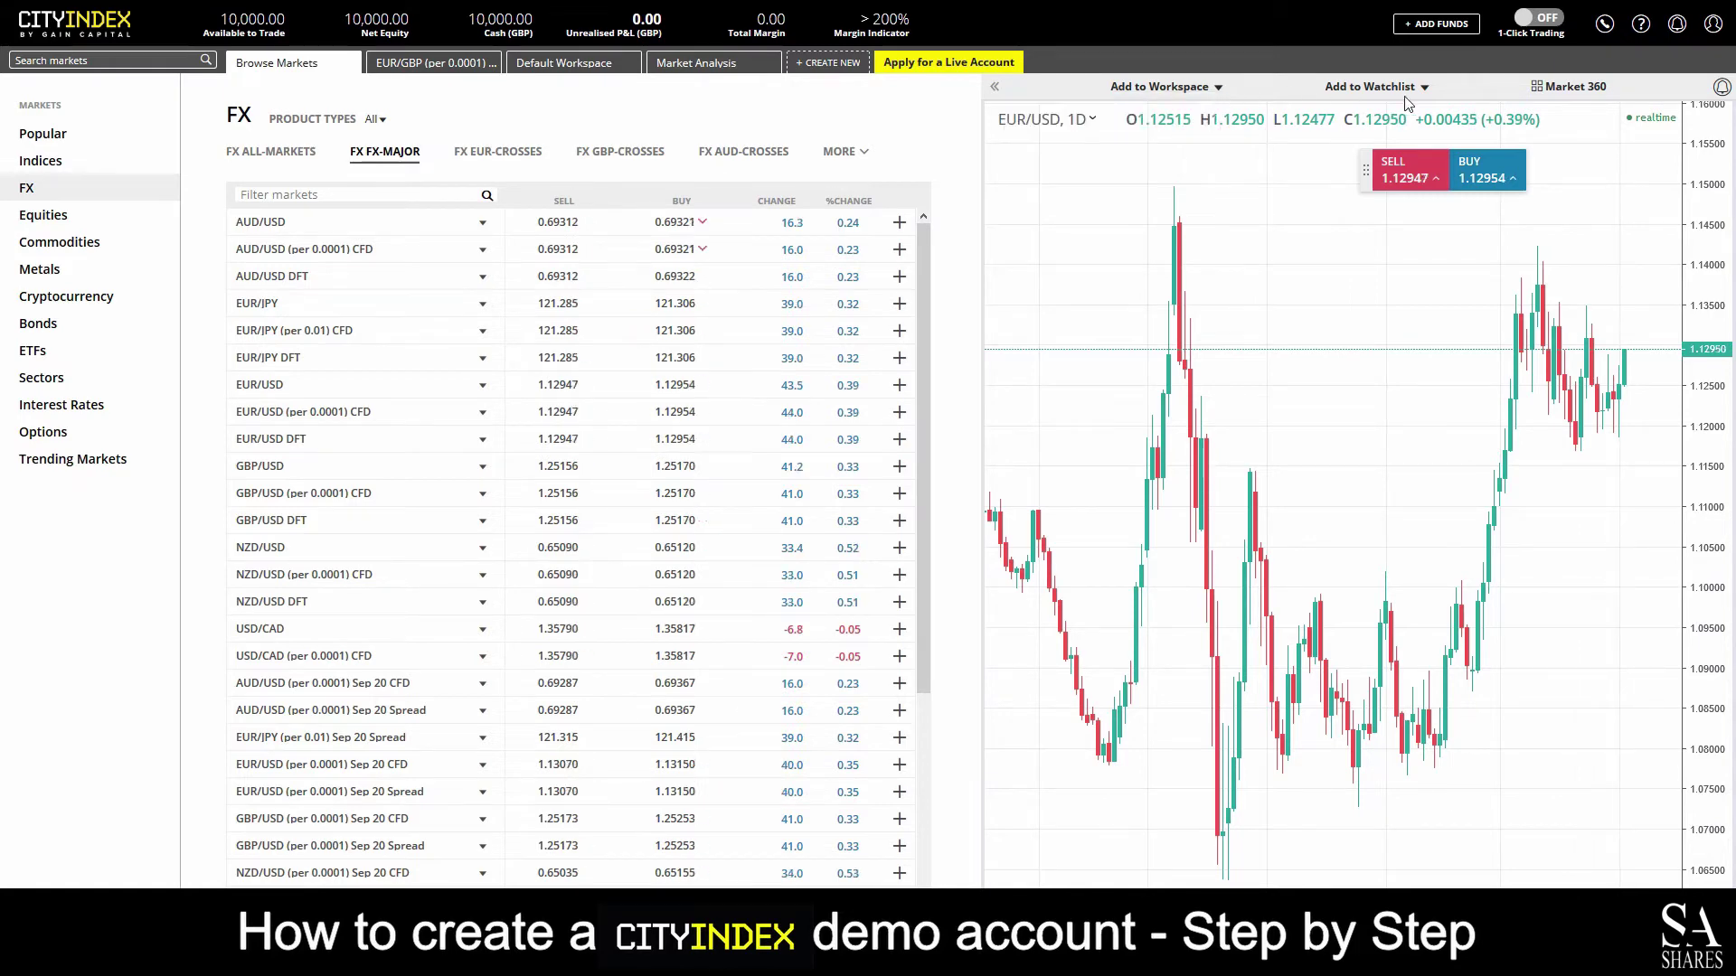
{"action": "left_click", "coordinate": [1571, 89]}
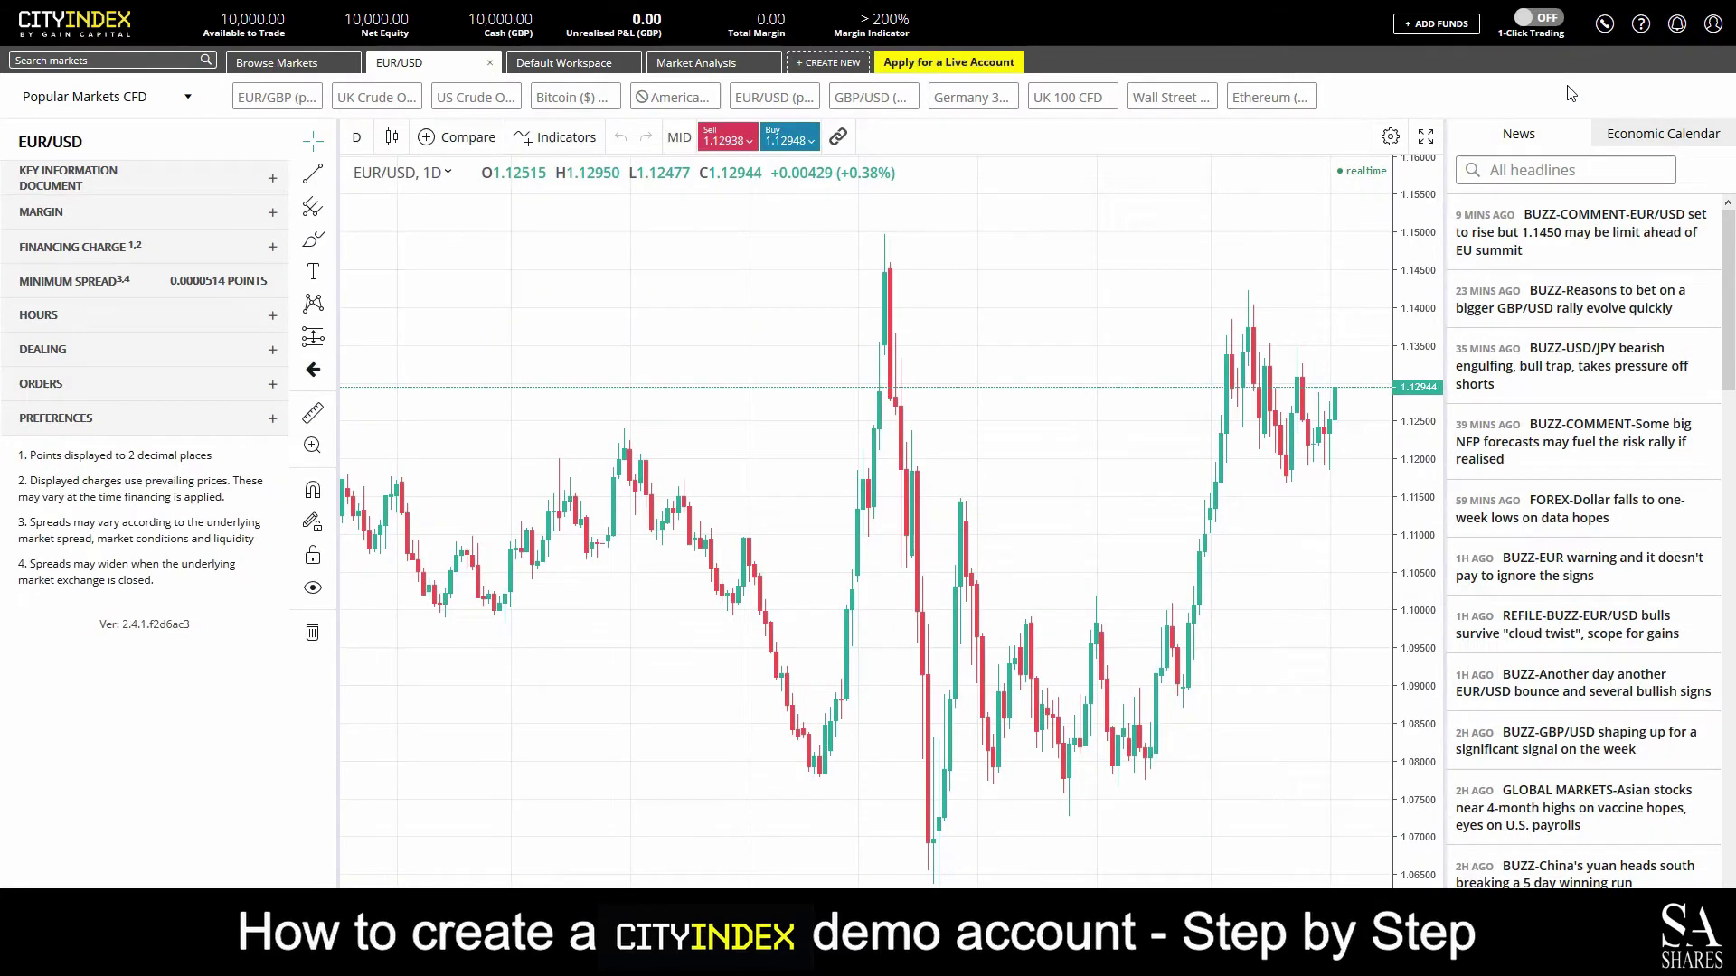
{"action": "left_click", "coordinate": [570, 63]}
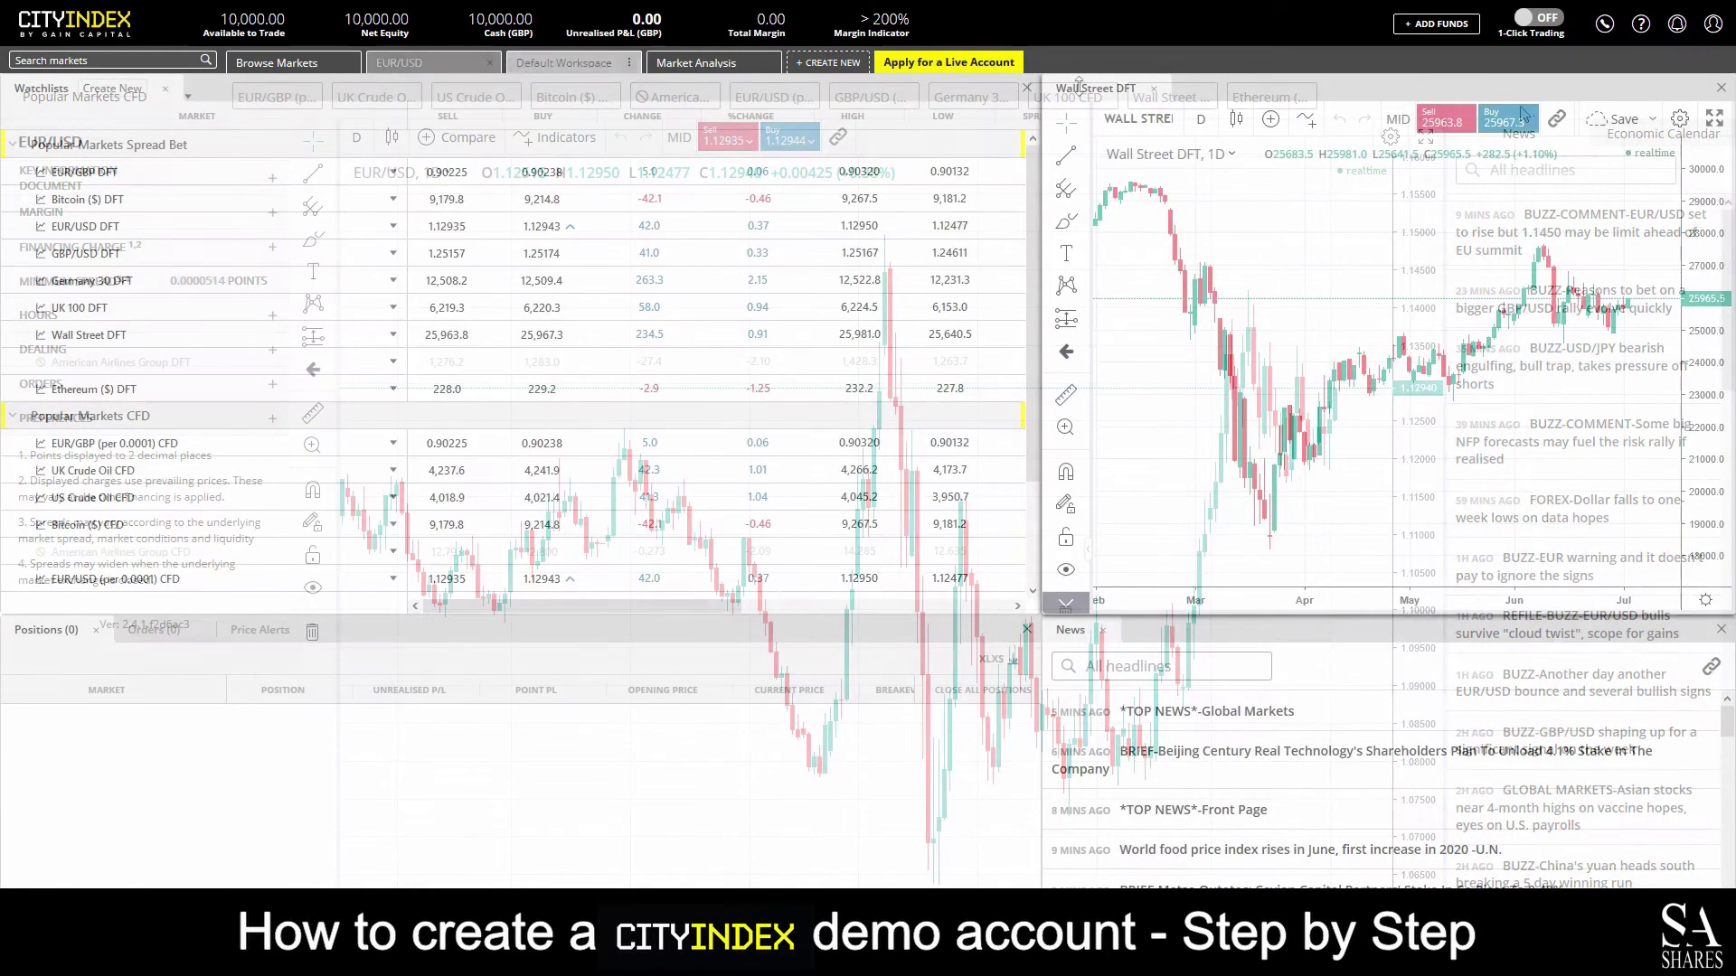
{"action": "left_click", "coordinate": [628, 63]}
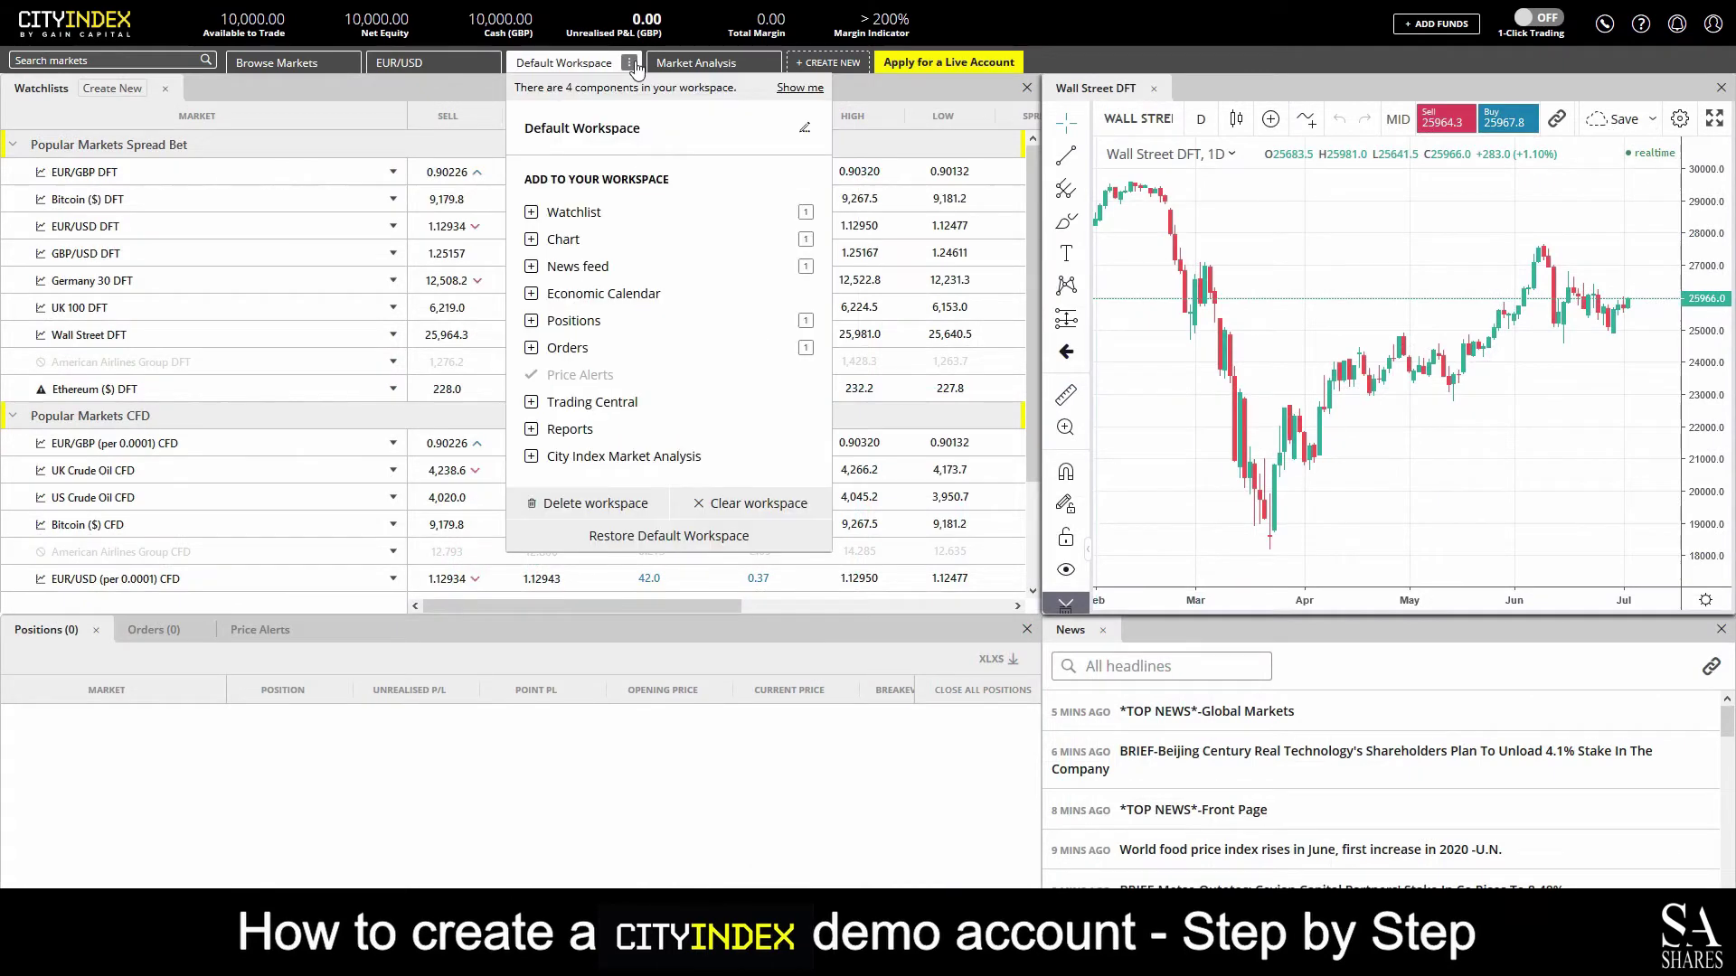
{"action": "left_click", "coordinate": [545, 246]}
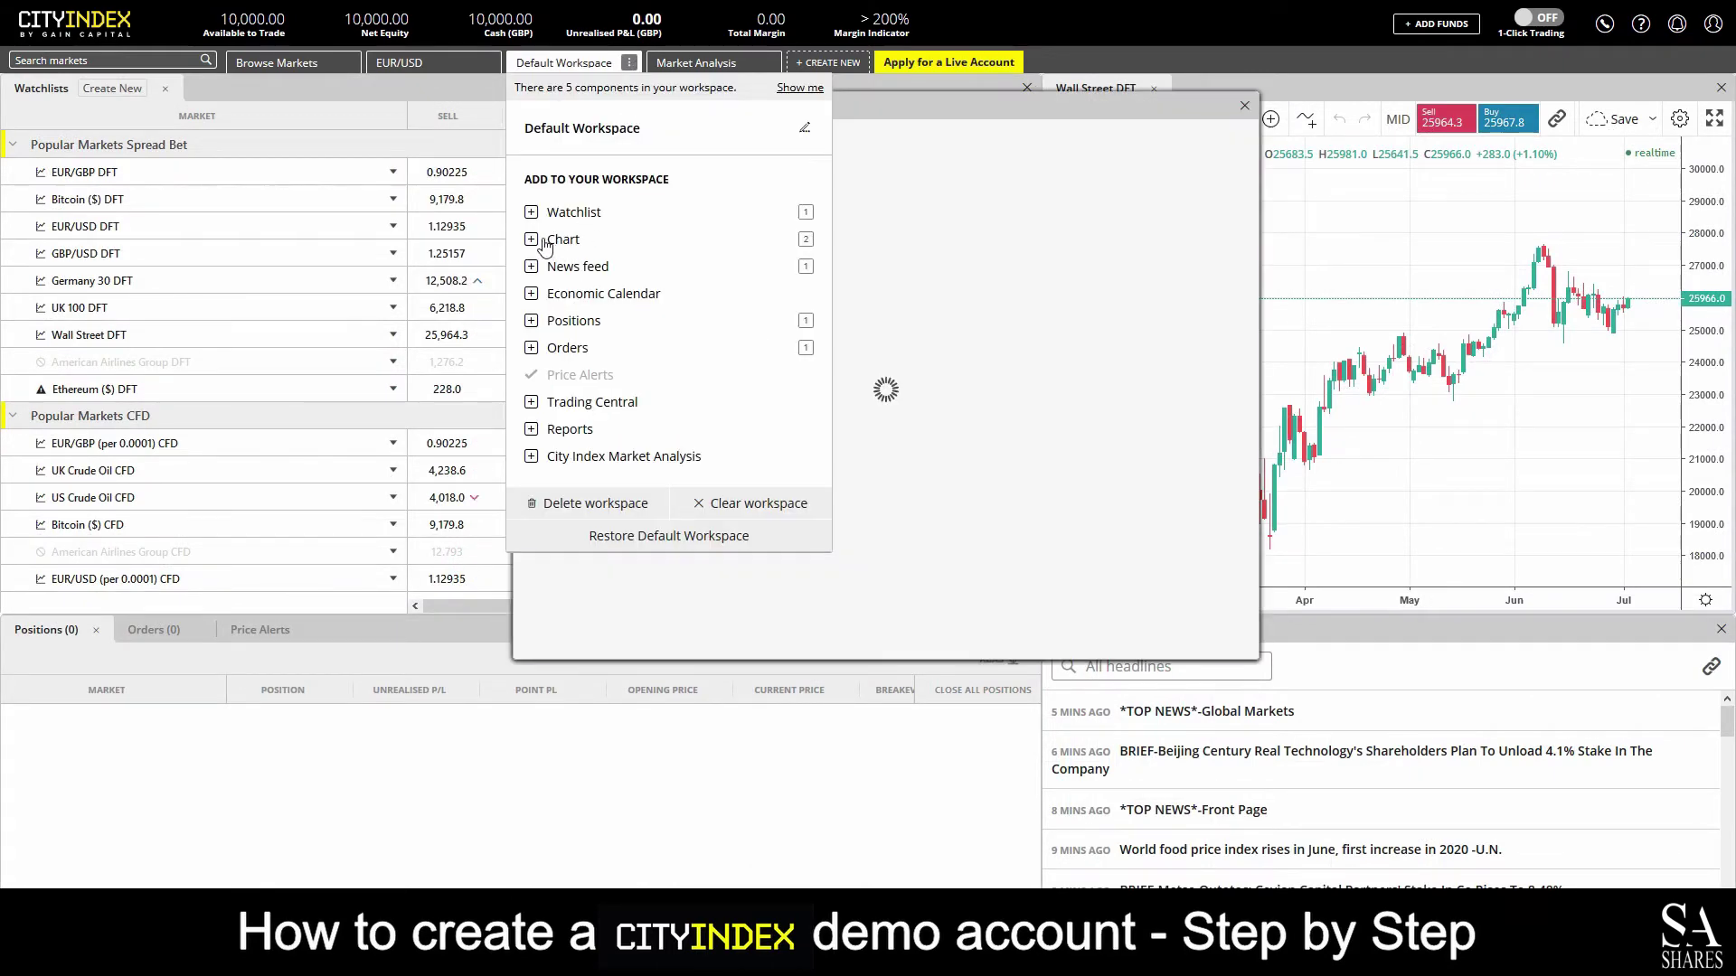
{"action": "left_click_drag", "start_coordinate": [1027, 113], "coordinate": [514, 429]}
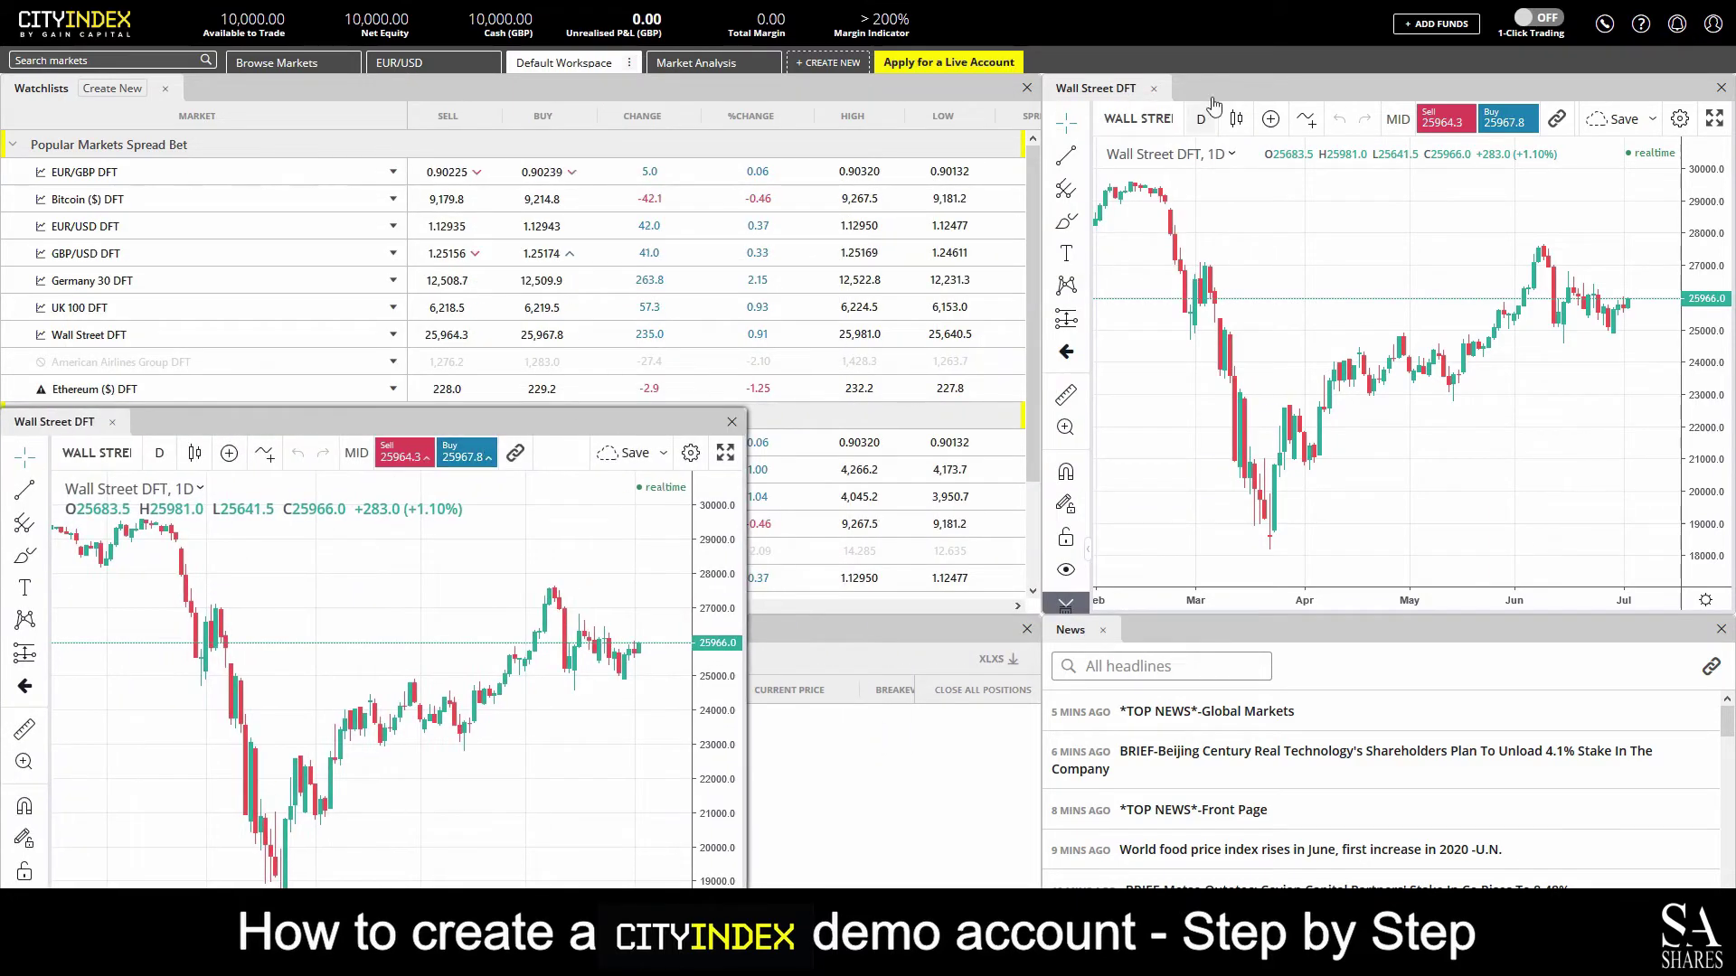
{"action": "left_click_drag", "start_coordinate": [1311, 88], "coordinate": [1017, 438]}
{"action": "left_click_drag", "start_coordinate": [1012, 430], "coordinate": [1012, 403]}
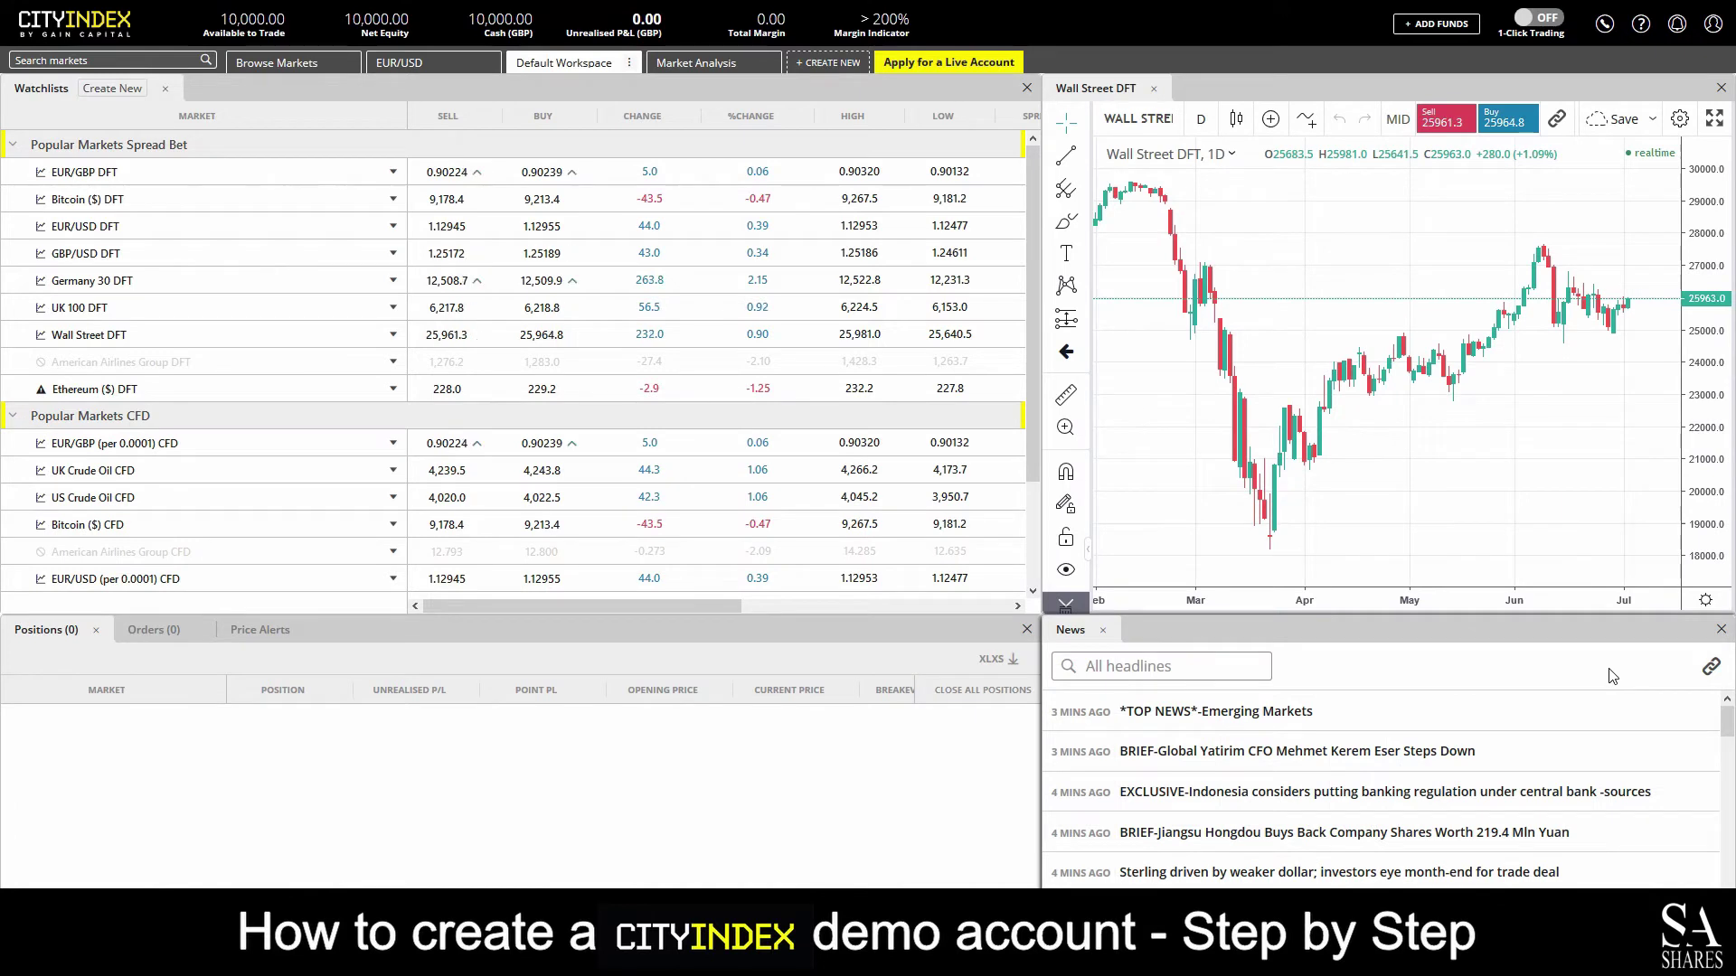
{"action": "left_click_drag", "start_coordinate": [1726, 723], "coordinate": [1724, 790]}
{"action": "left_click_drag", "start_coordinate": [1726, 796], "coordinate": [994, 452]}
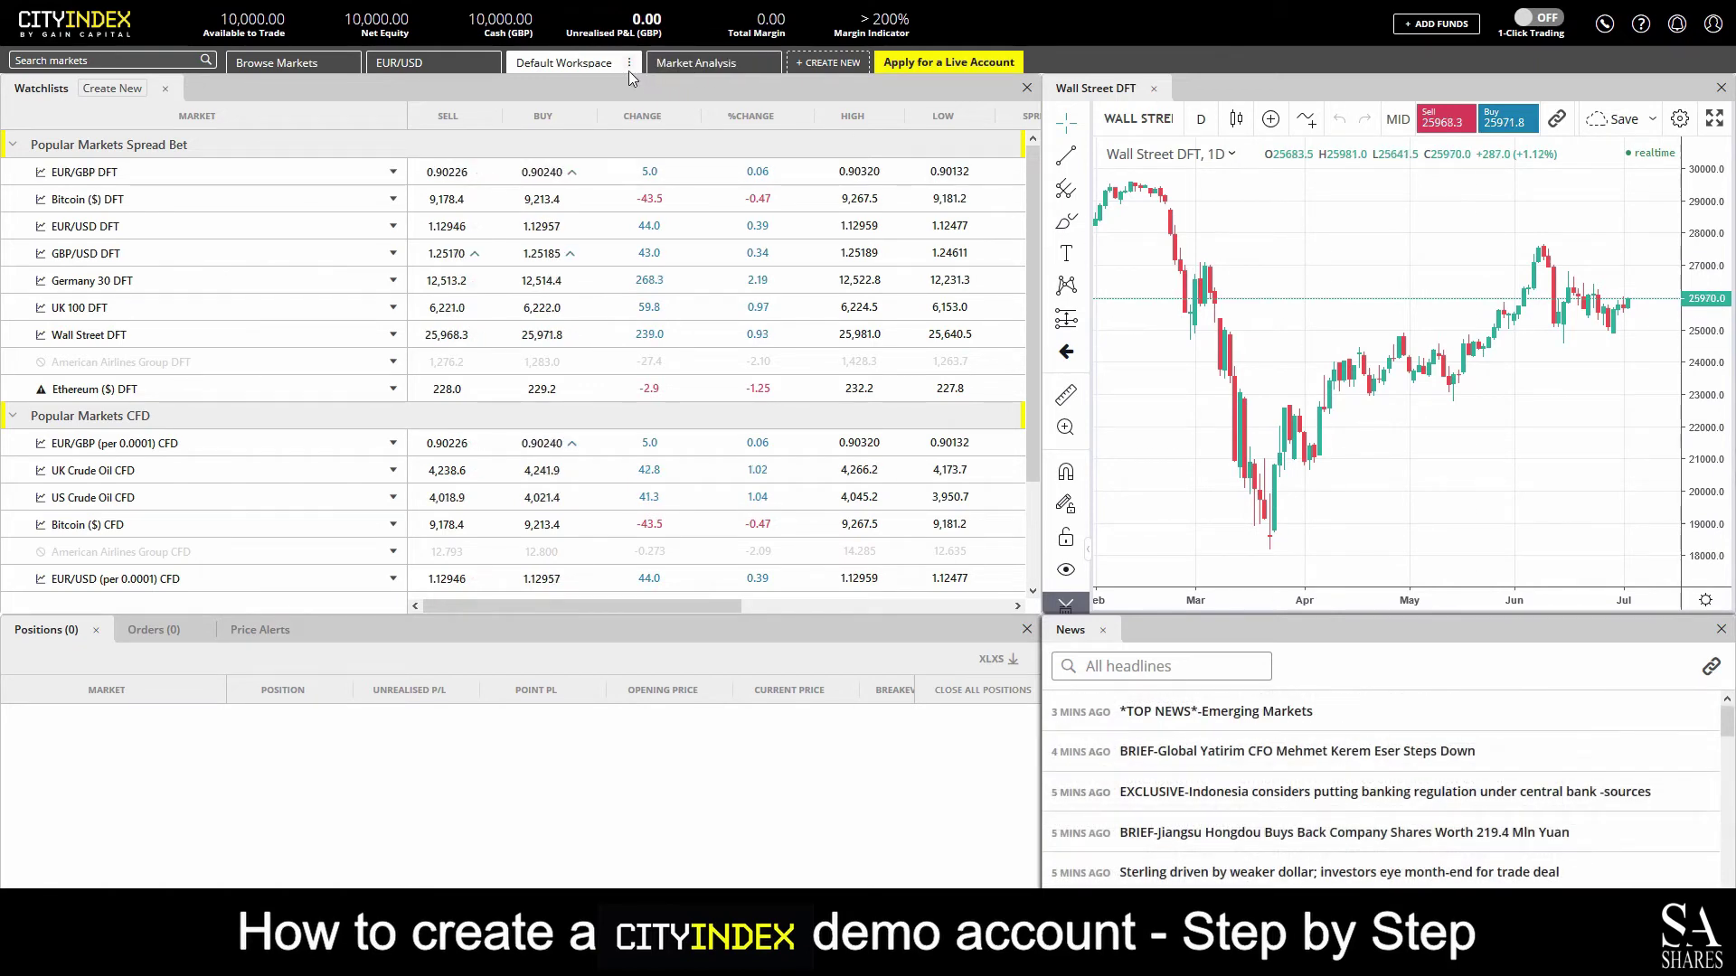
{"action": "left_click", "coordinate": [731, 65]}
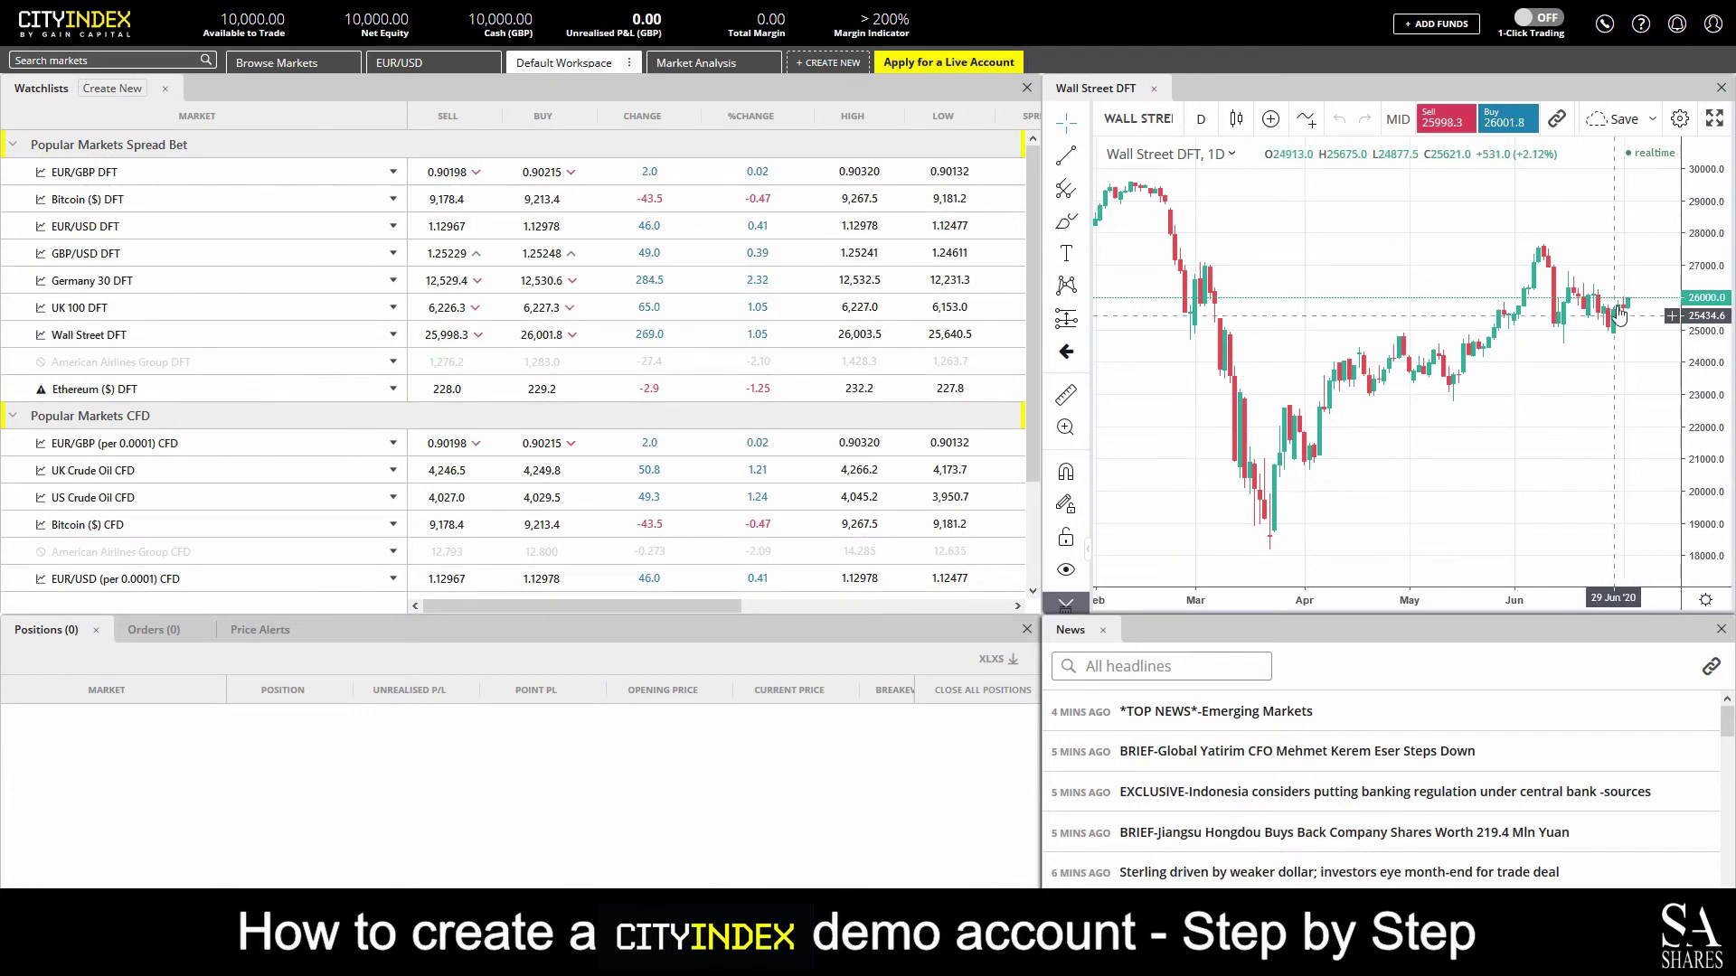
{"action": "left_click", "coordinate": [1641, 25]}
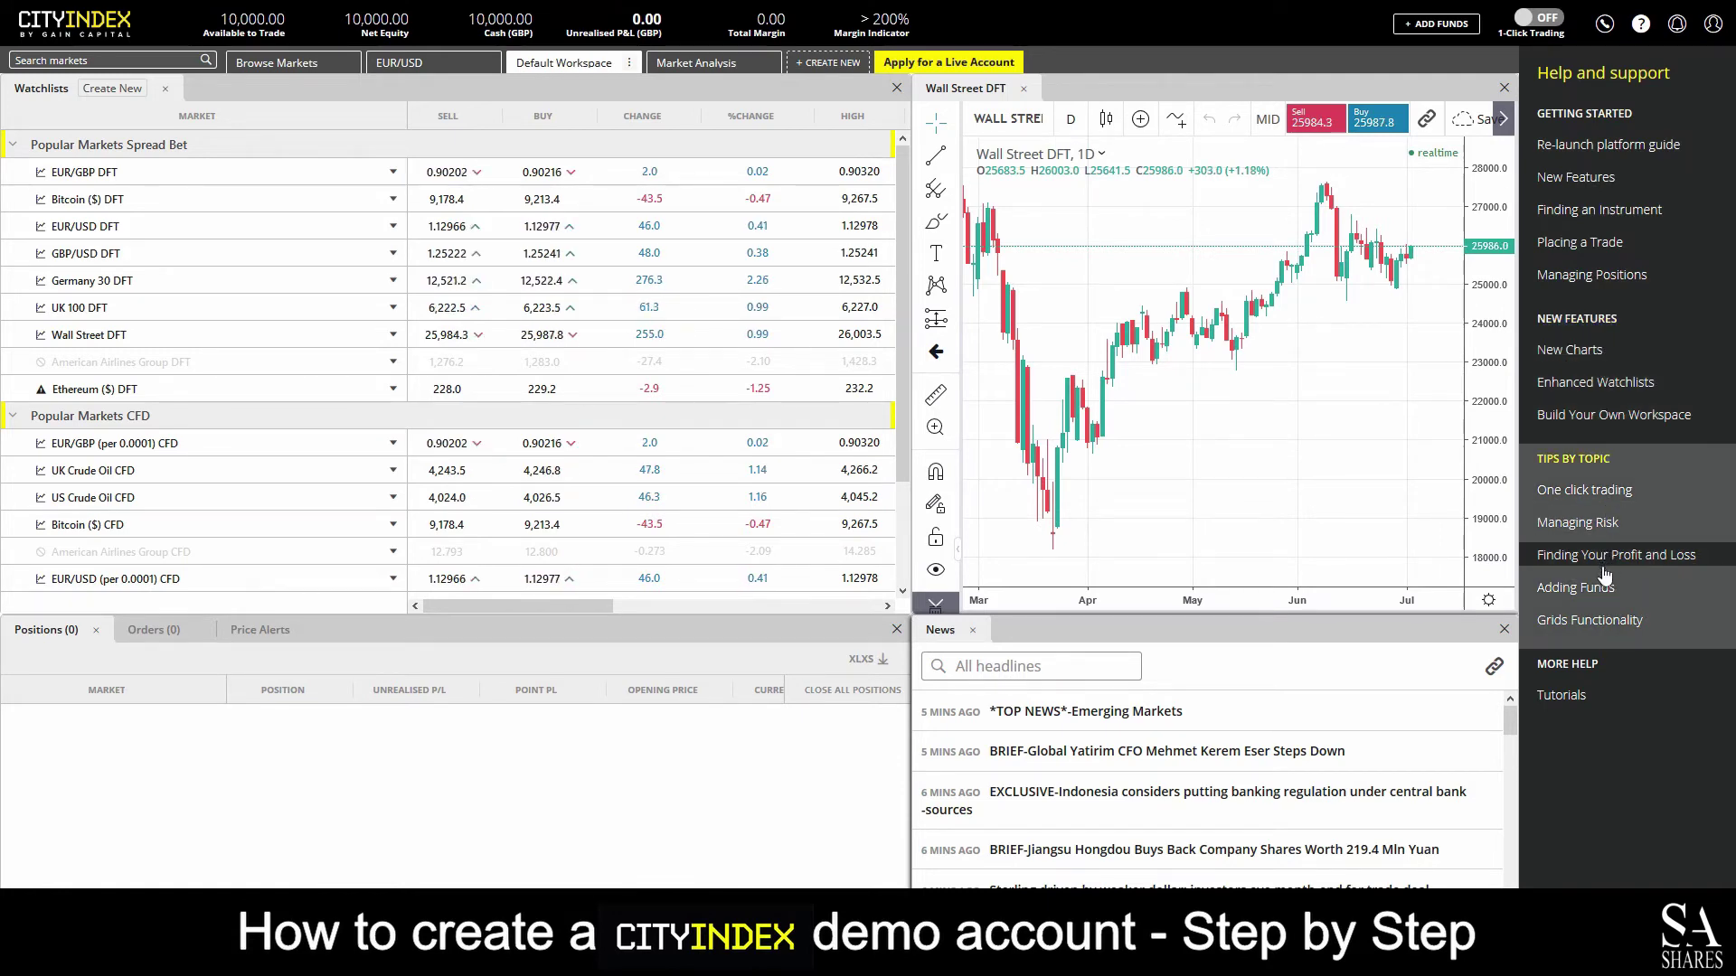
- Open the Tutorials section from the Web Trader help panel
{"action": "left_click", "coordinate": [1561, 695]}
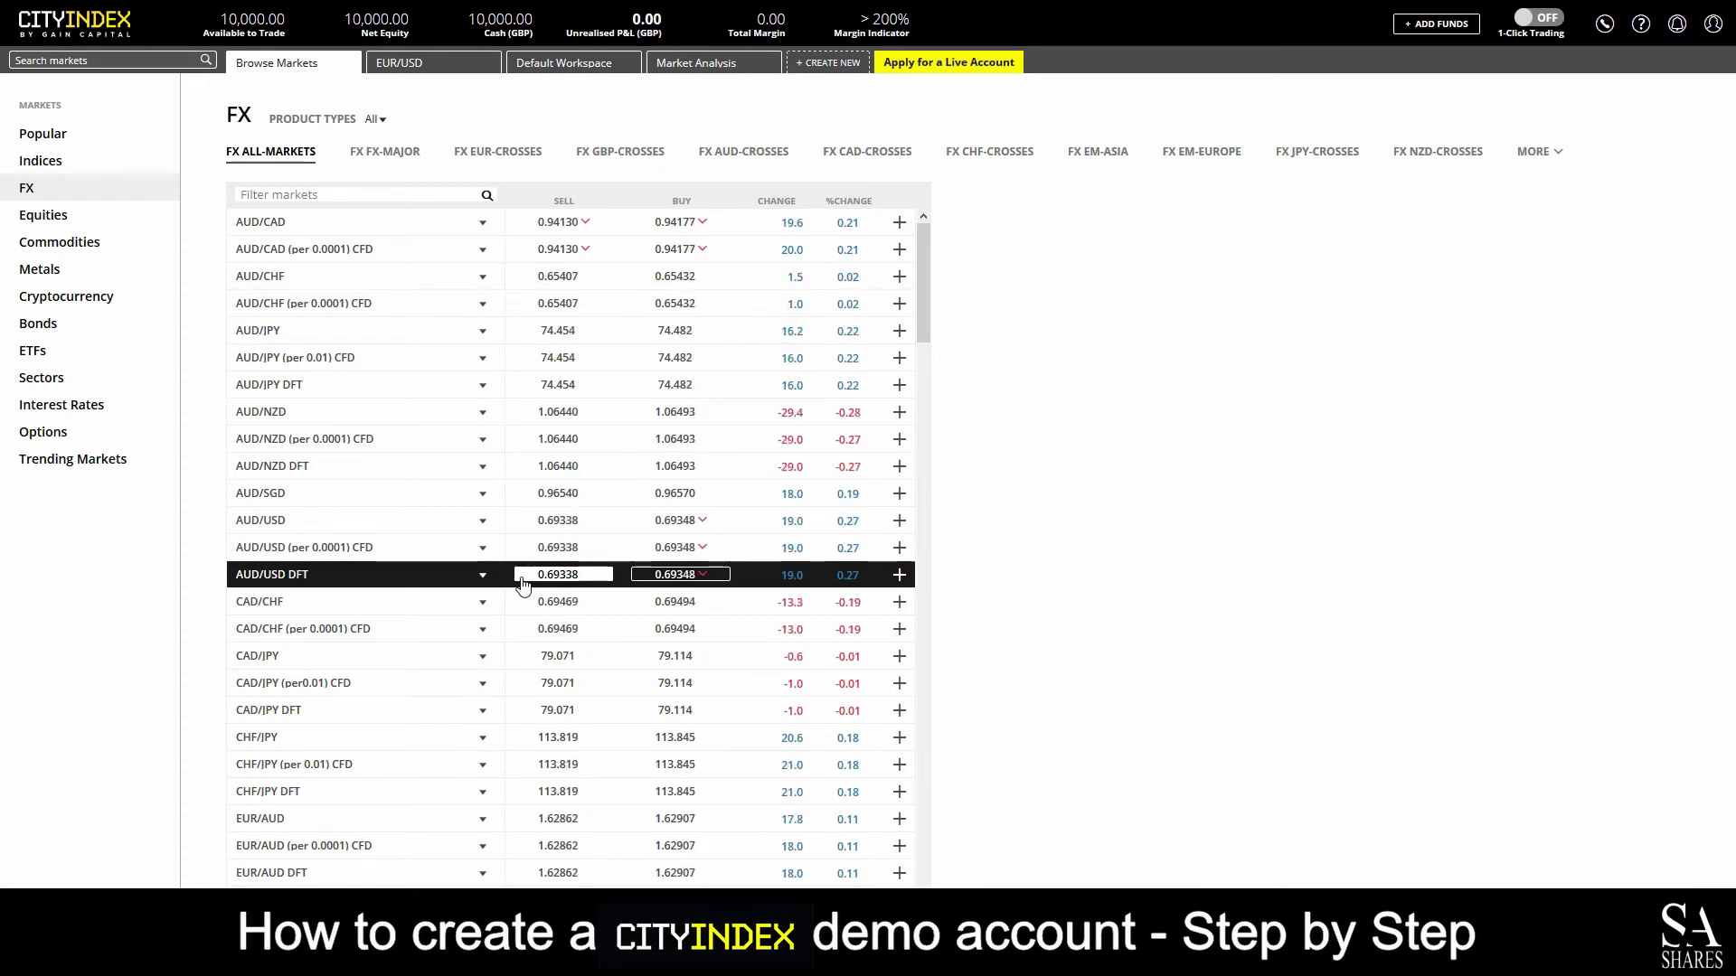
- Filter to FX-MAJOR pairs, add EUR/USD to the Default Workspace, and switch to it
{"action": "scroll", "coordinate": [522, 585], "scroll_direction": "down", "scroll_amount": 3}
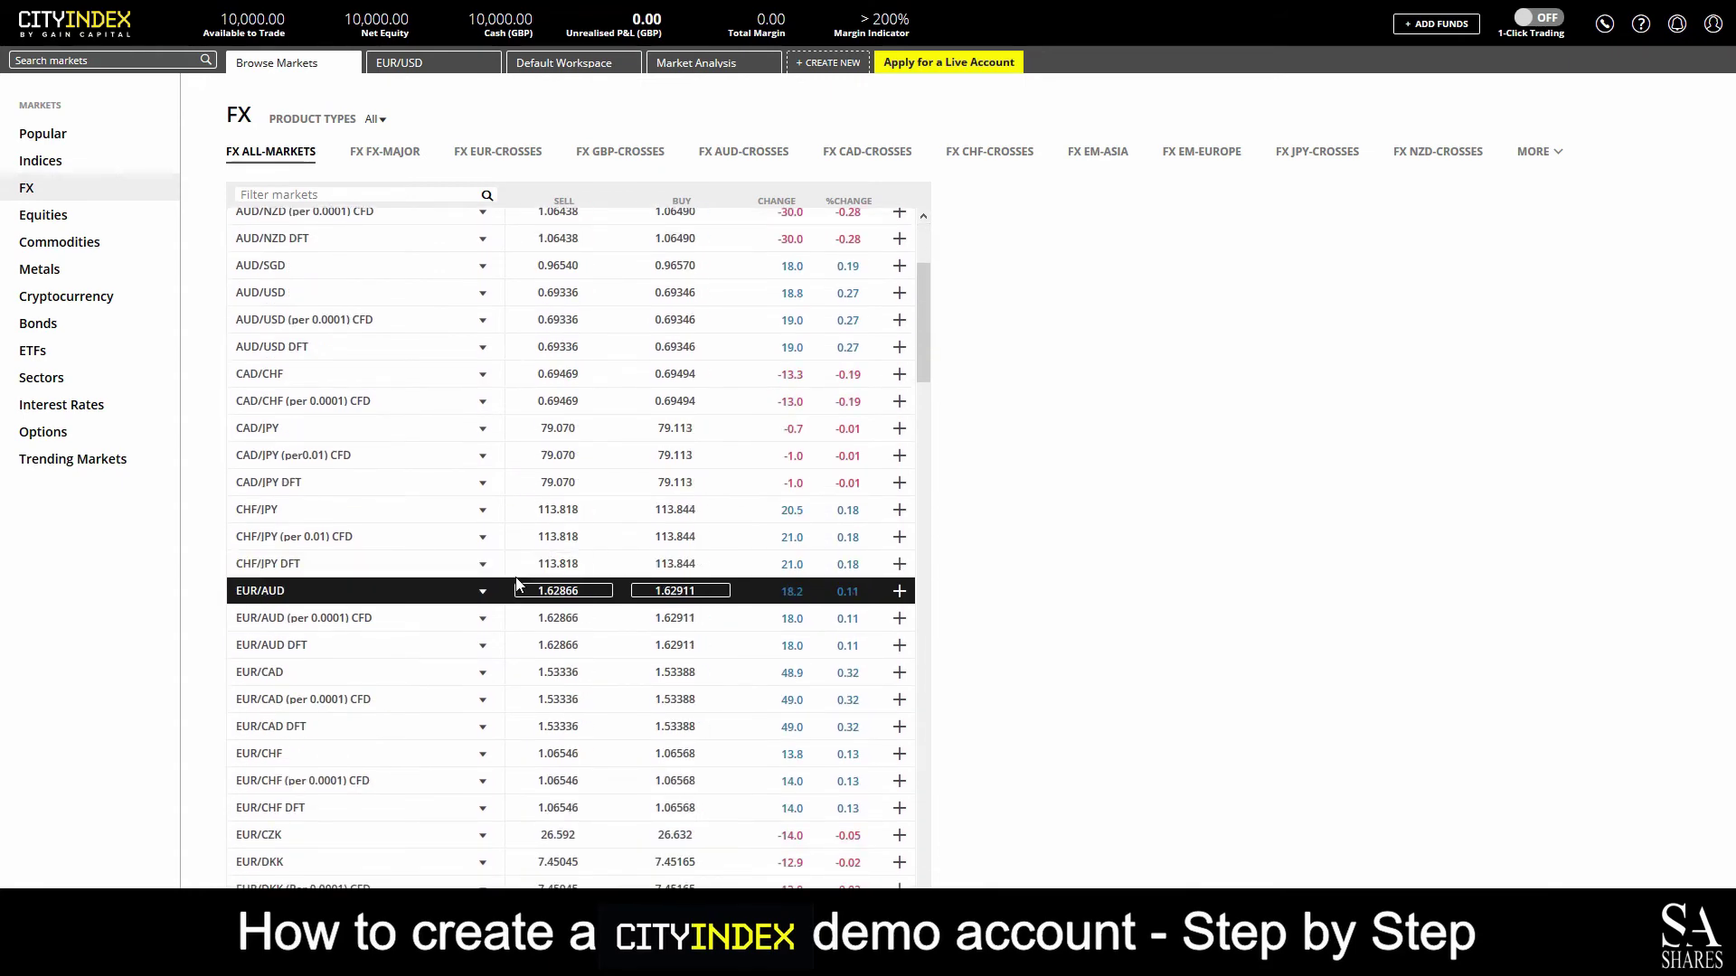
{"action": "left_click", "coordinate": [402, 159]}
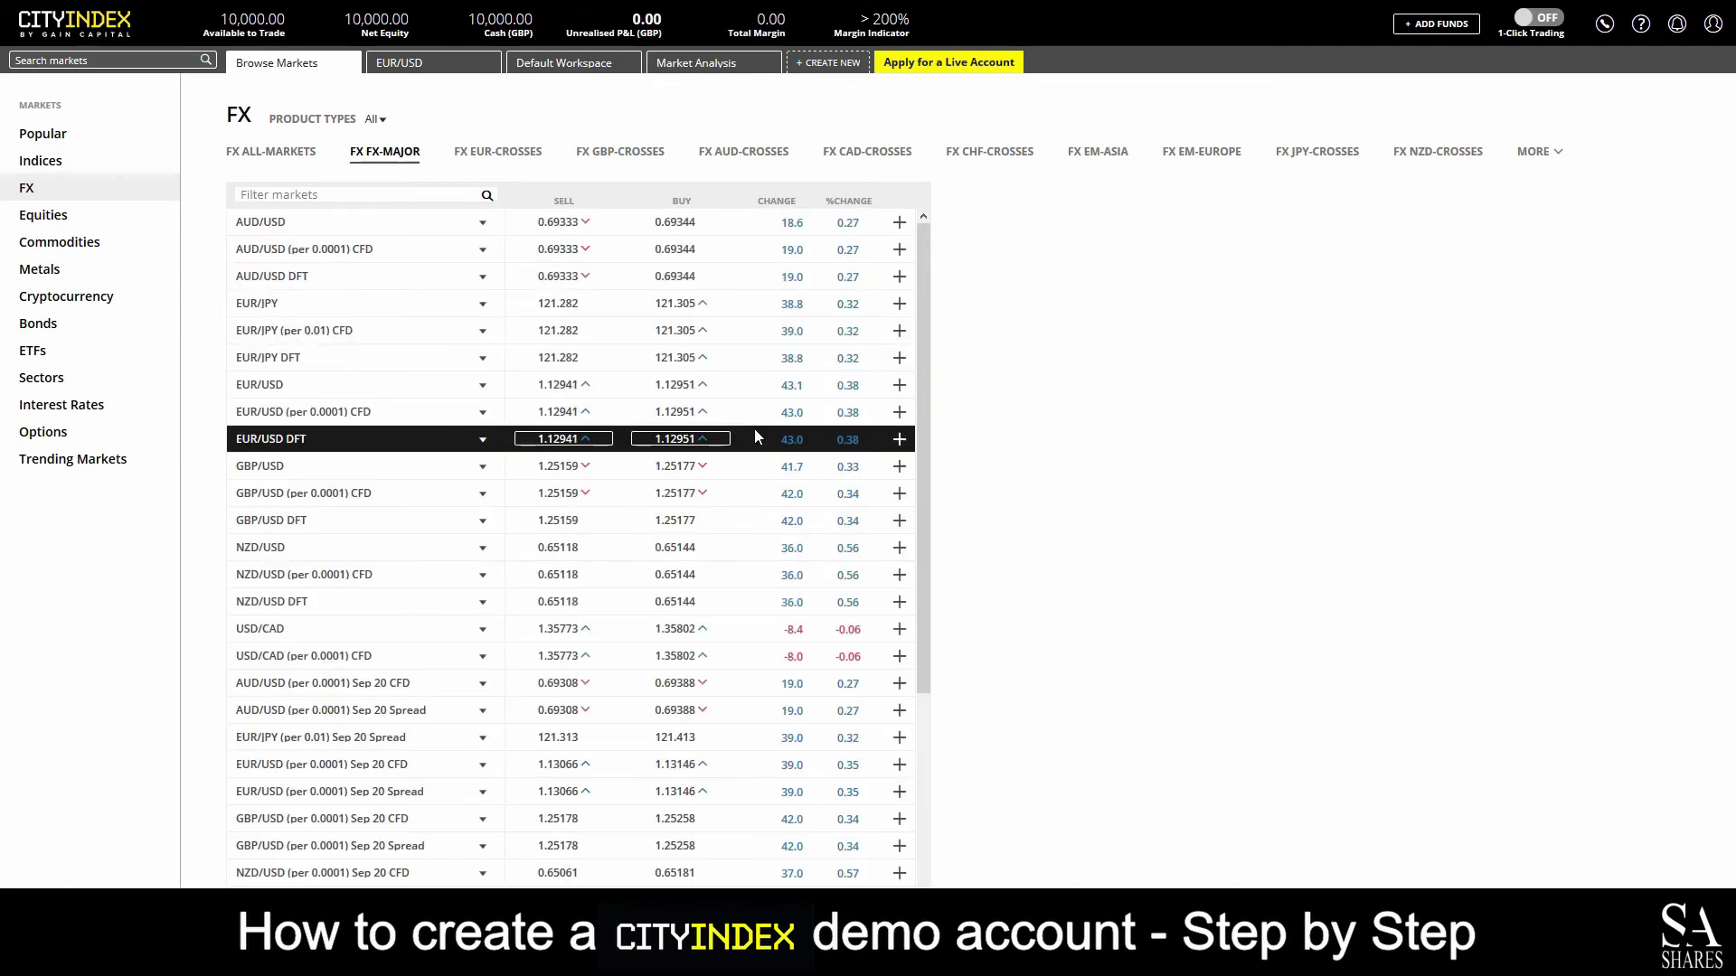
{"action": "left_click", "coordinate": [400, 392]}
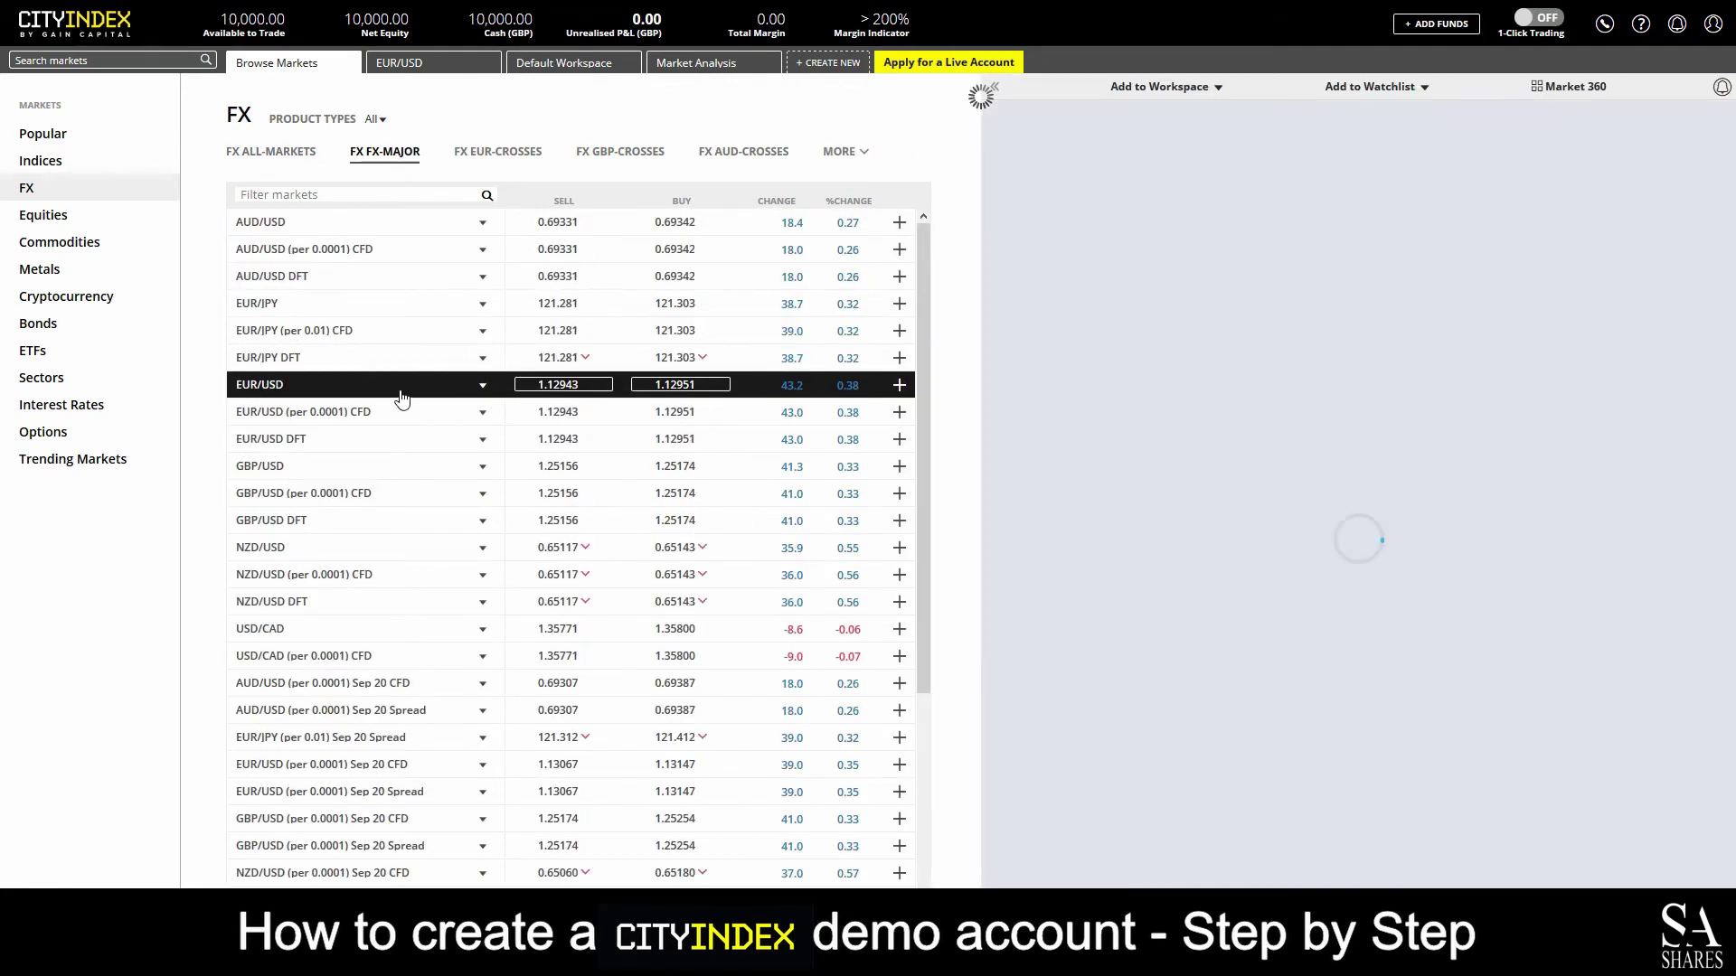
{"action": "left_click", "coordinate": [1159, 89]}
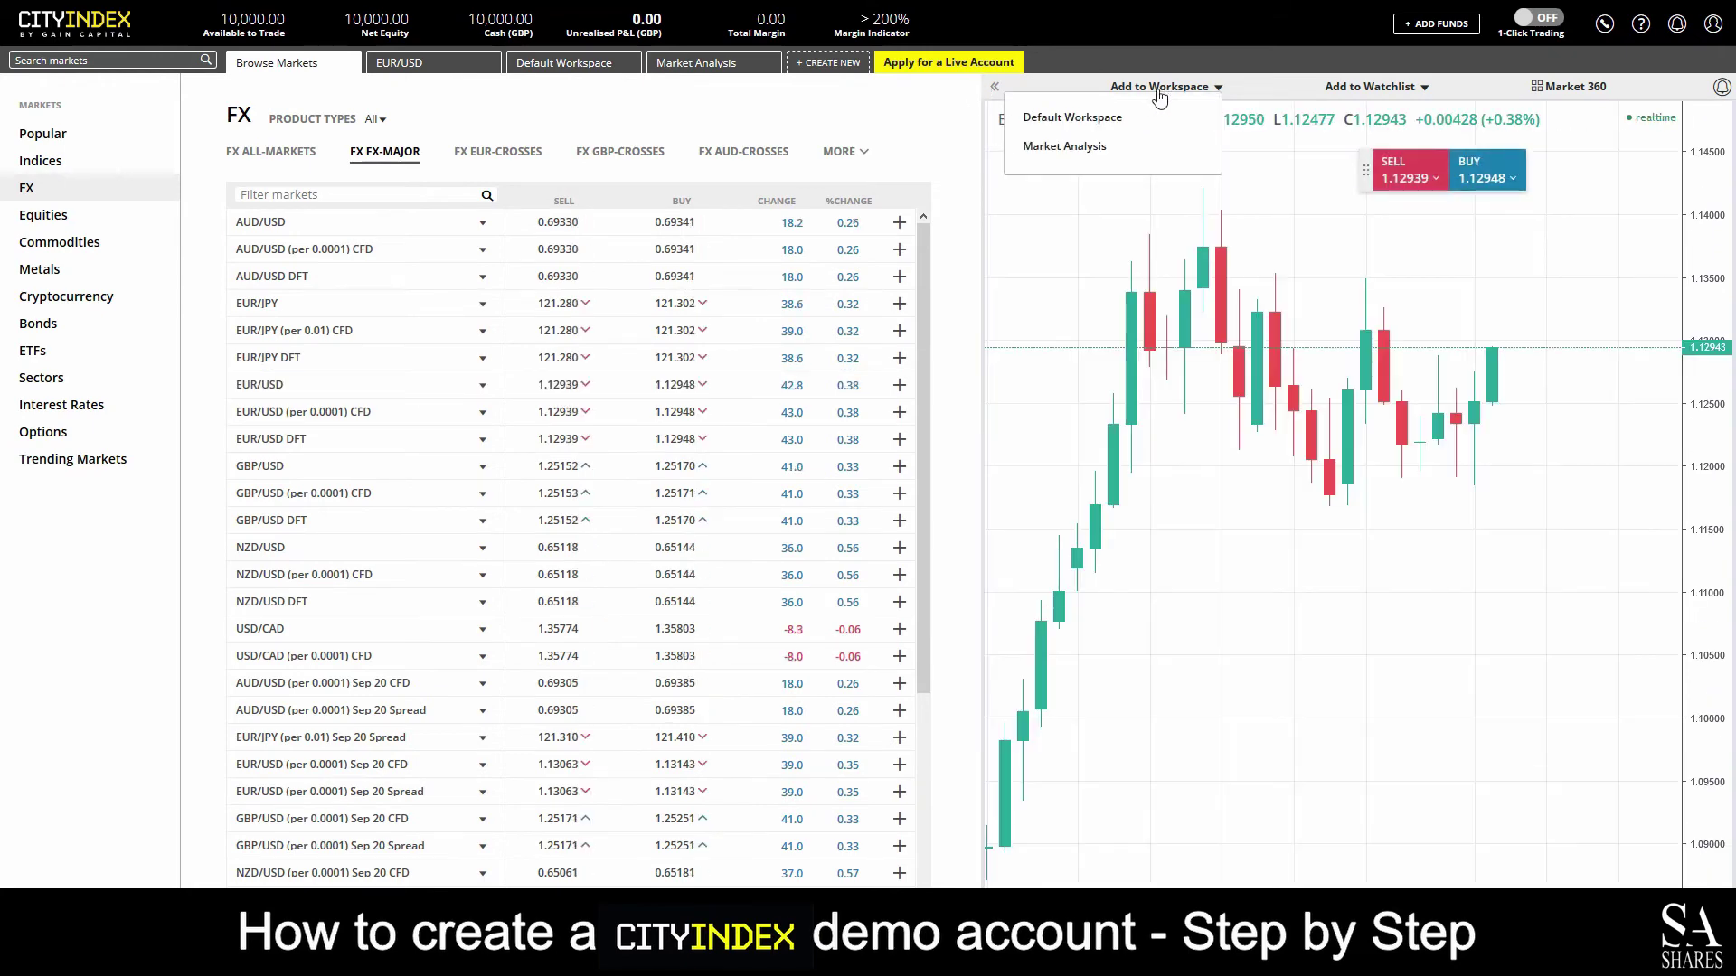
{"action": "left_click", "coordinate": [1072, 118]}
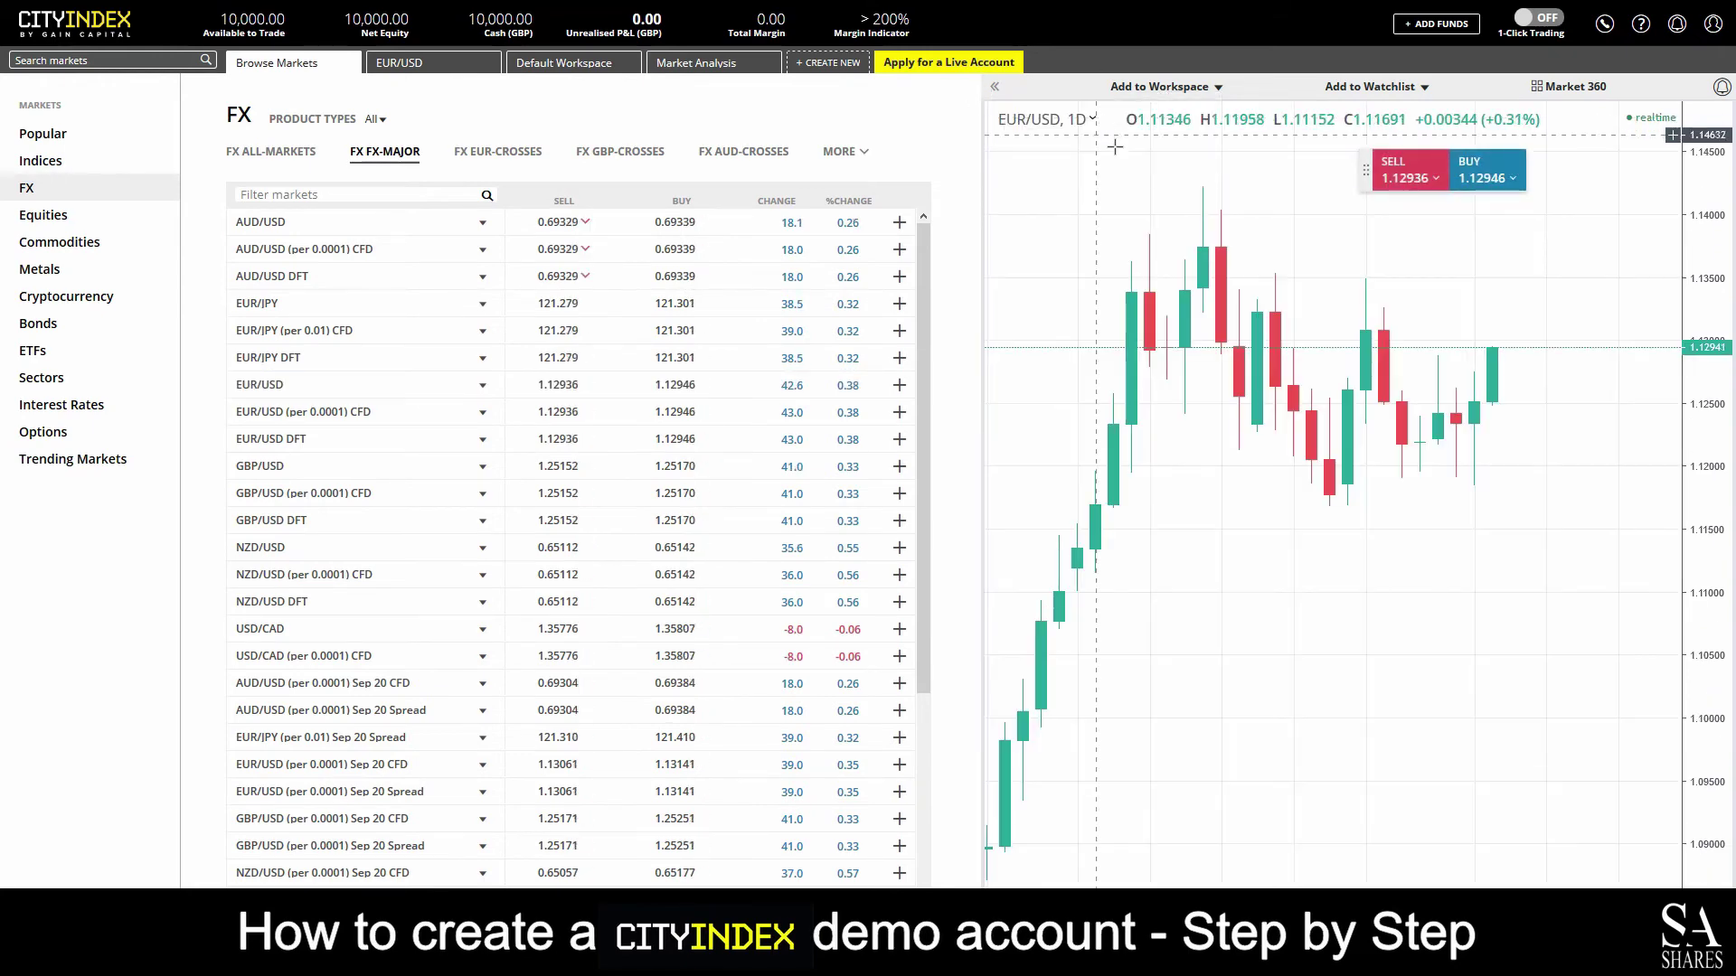
{"action": "left_click", "coordinate": [568, 63]}
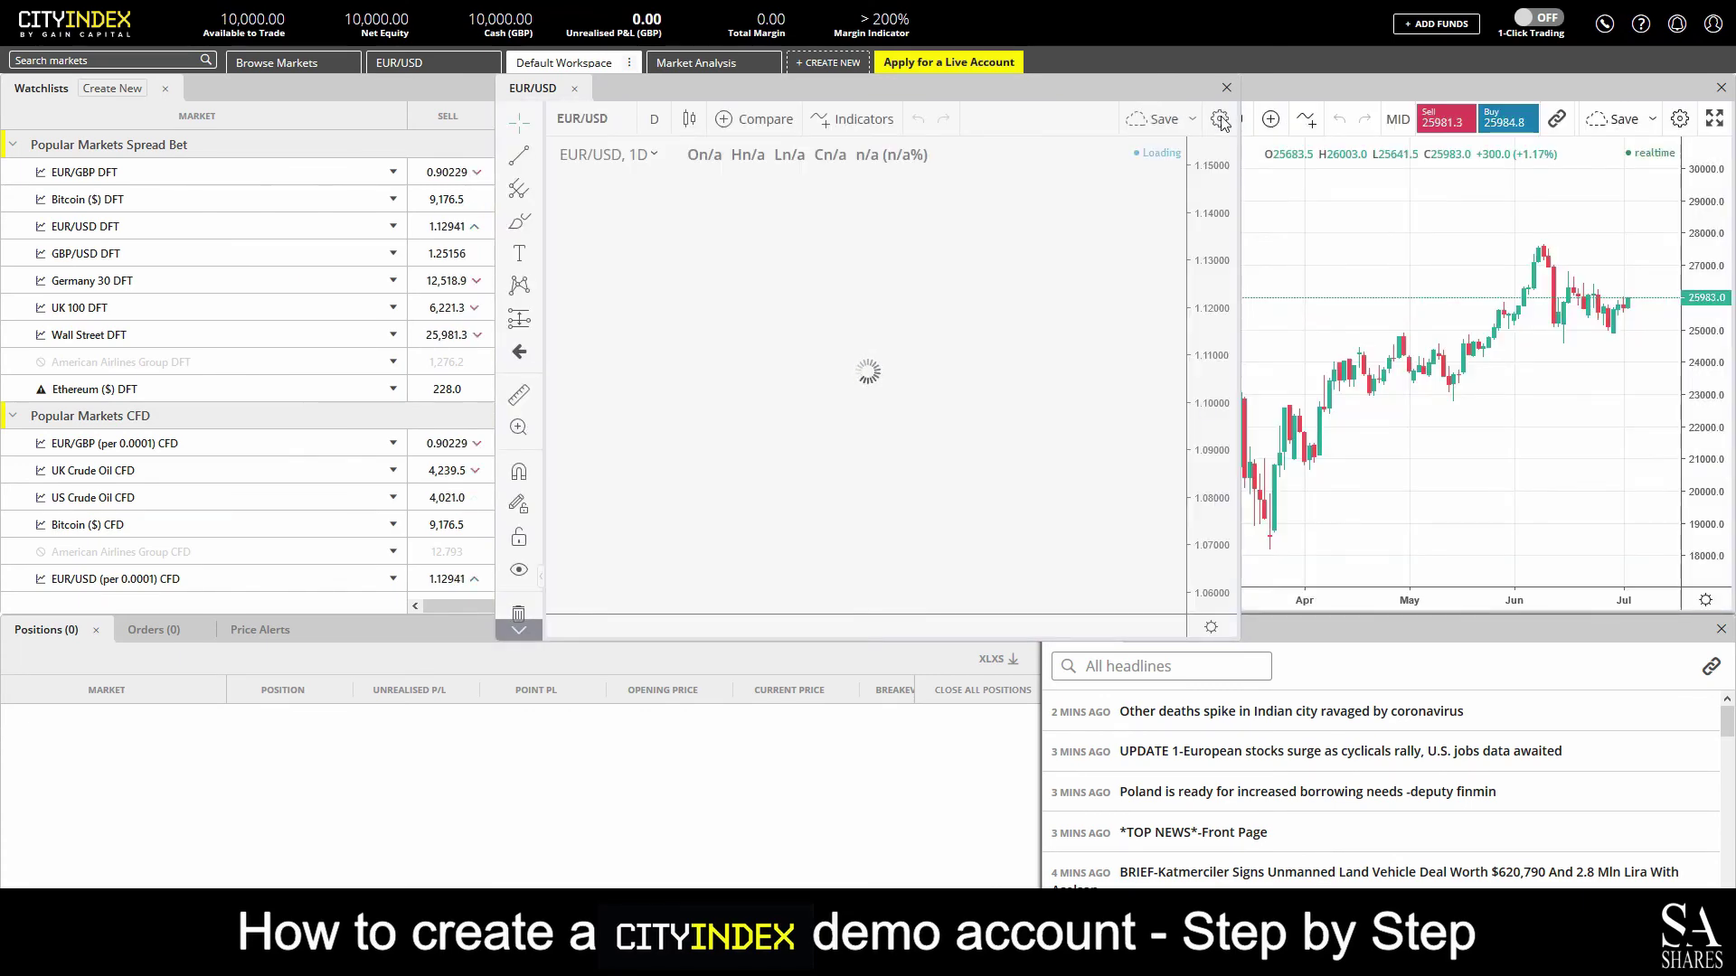
{"action": "left_click", "coordinate": [1218, 119]}
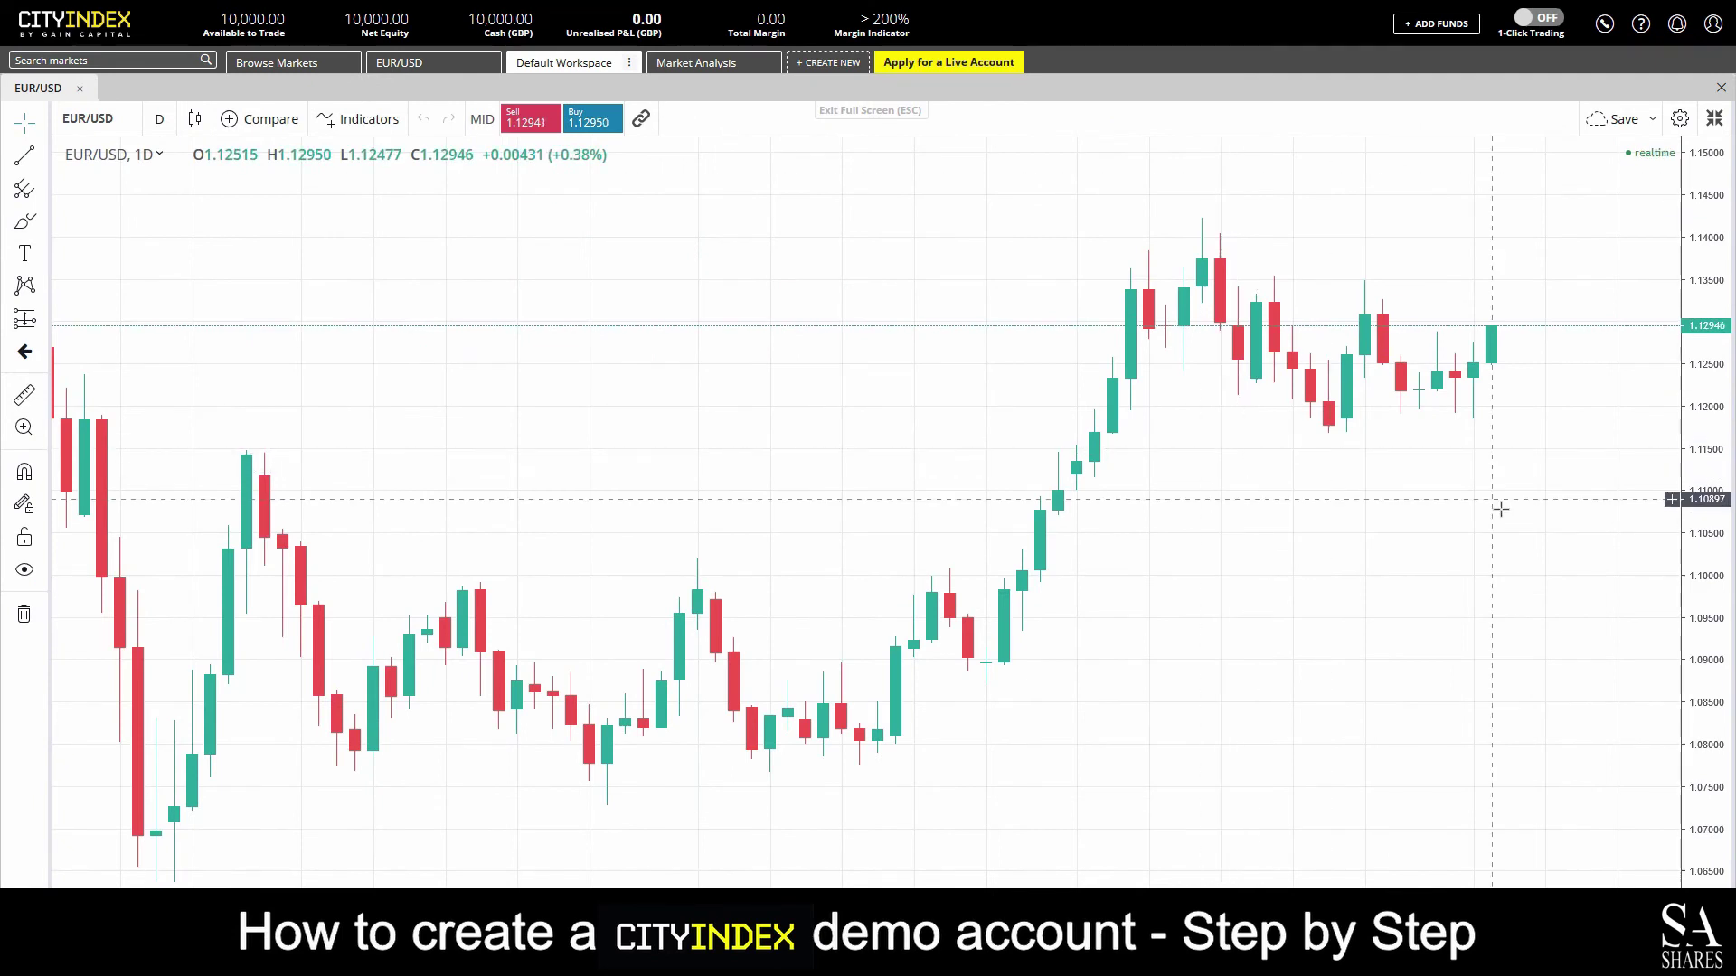
{"action": "scroll", "coordinate": [1499, 509], "scroll_direction": "up", "scroll_amount": 5}
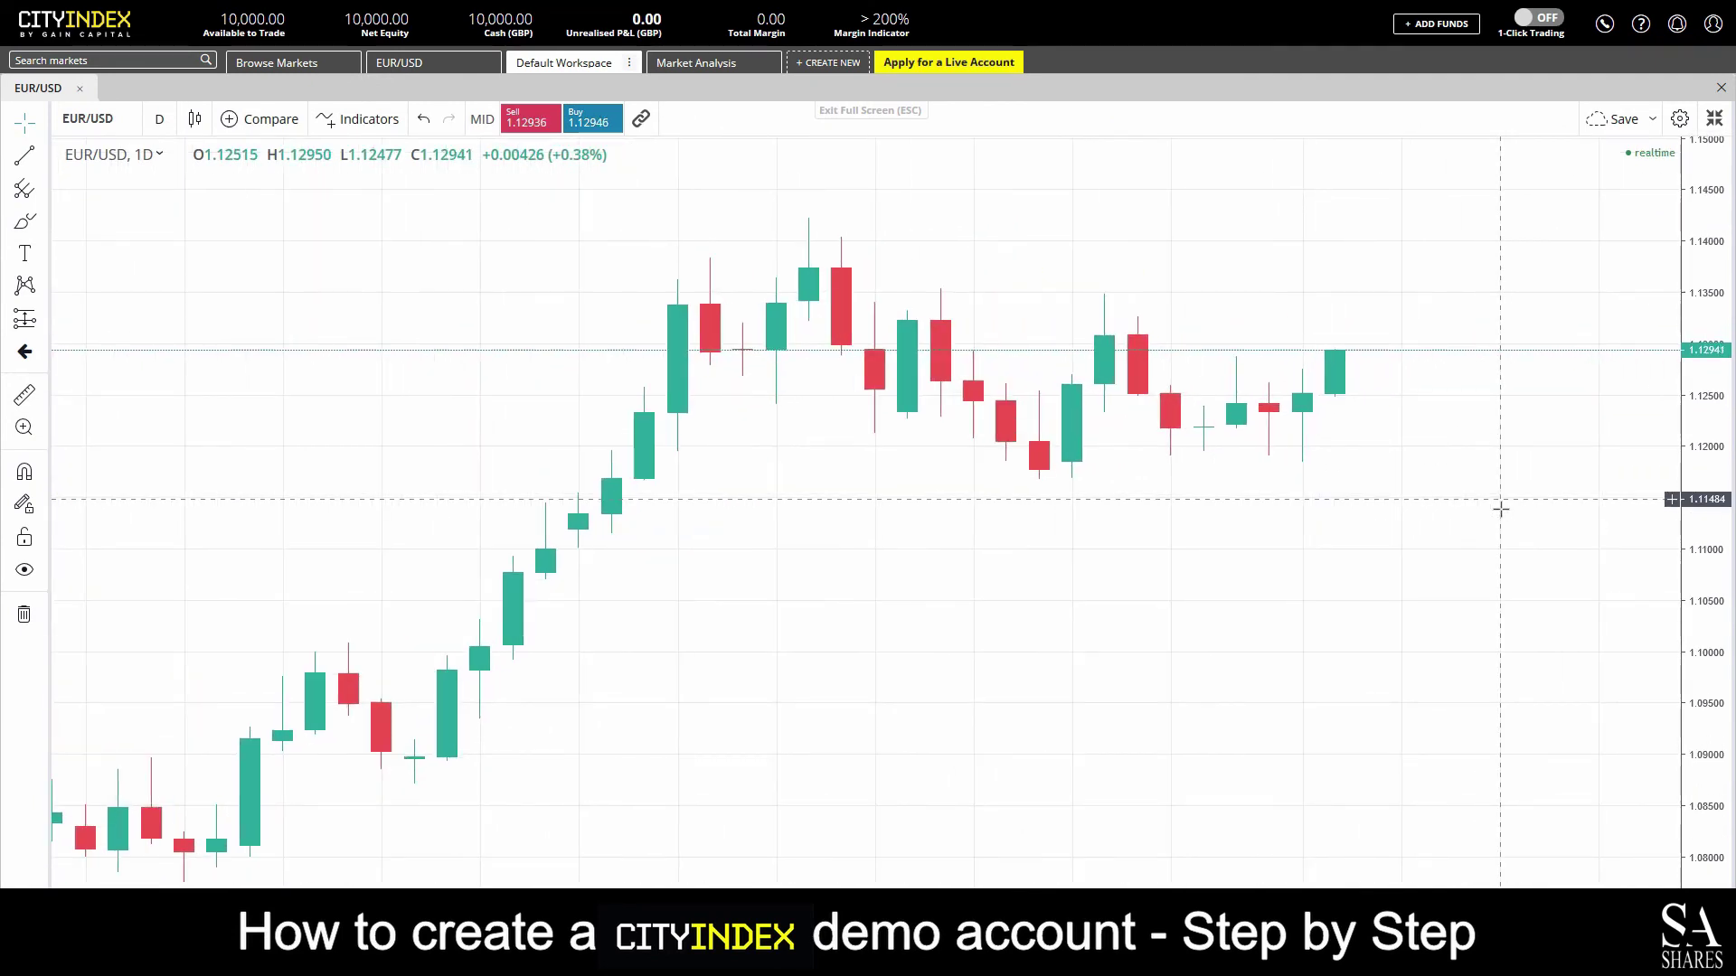
{"action": "scroll", "coordinate": [1500, 508], "scroll_direction": "down", "scroll_amount": 5}
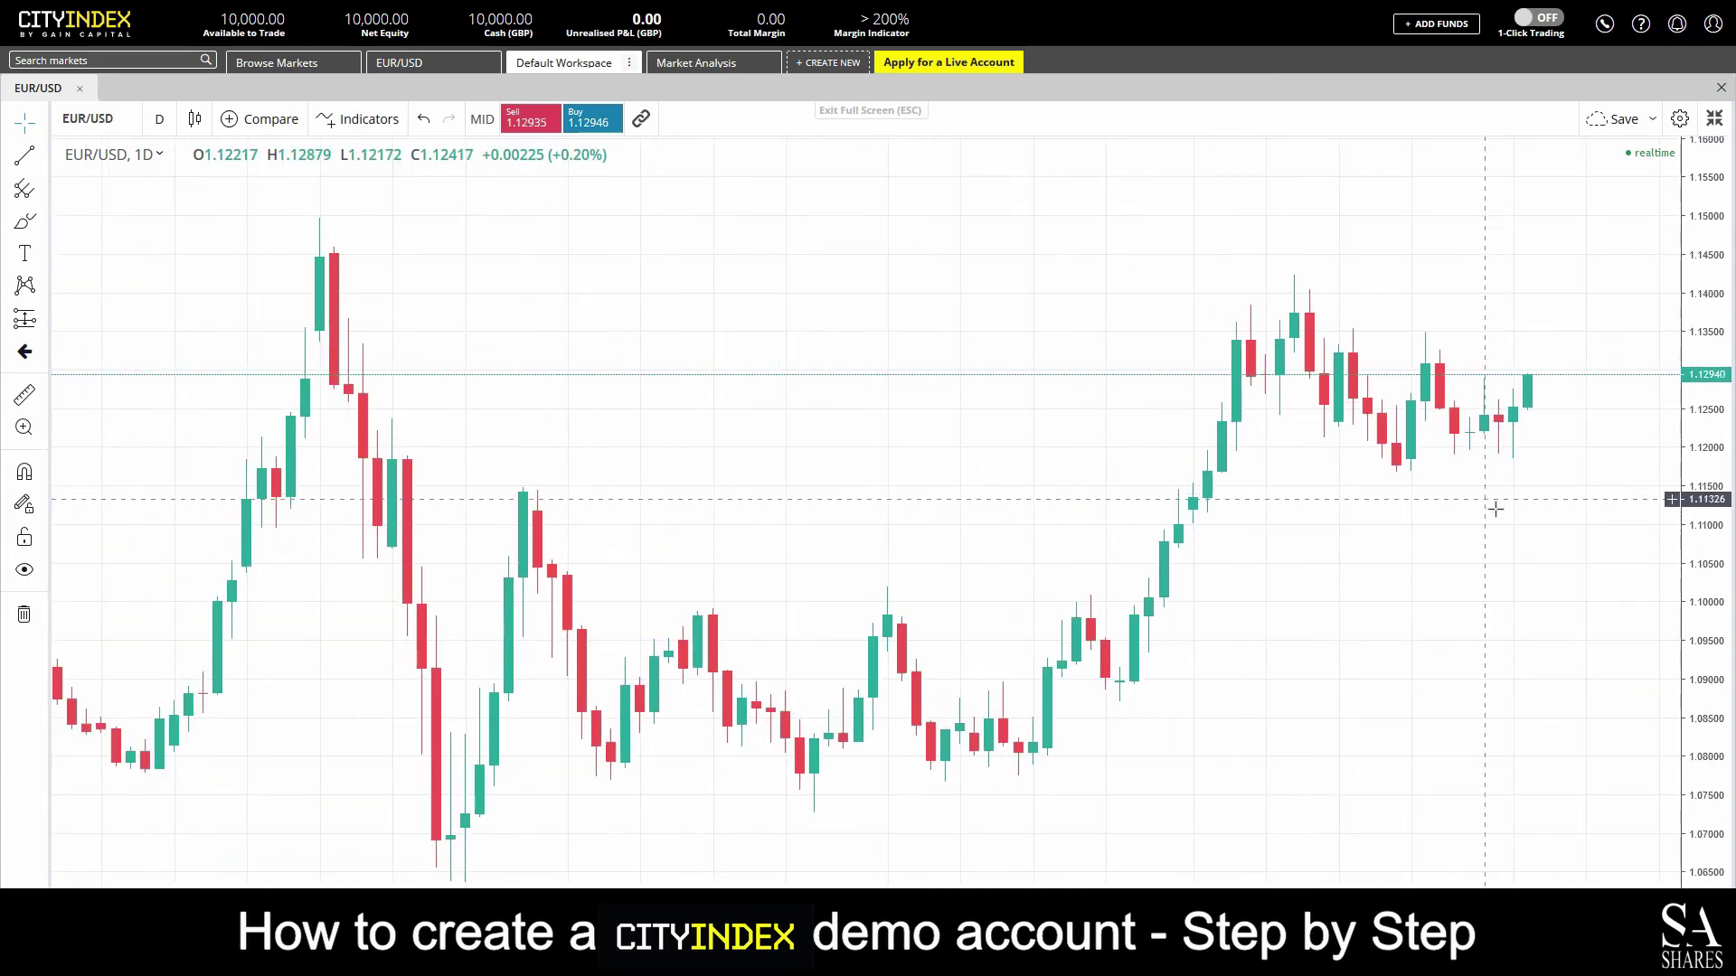
{"action": "scroll", "coordinate": [1455, 492], "scroll_direction": "down", "scroll_amount": 4}
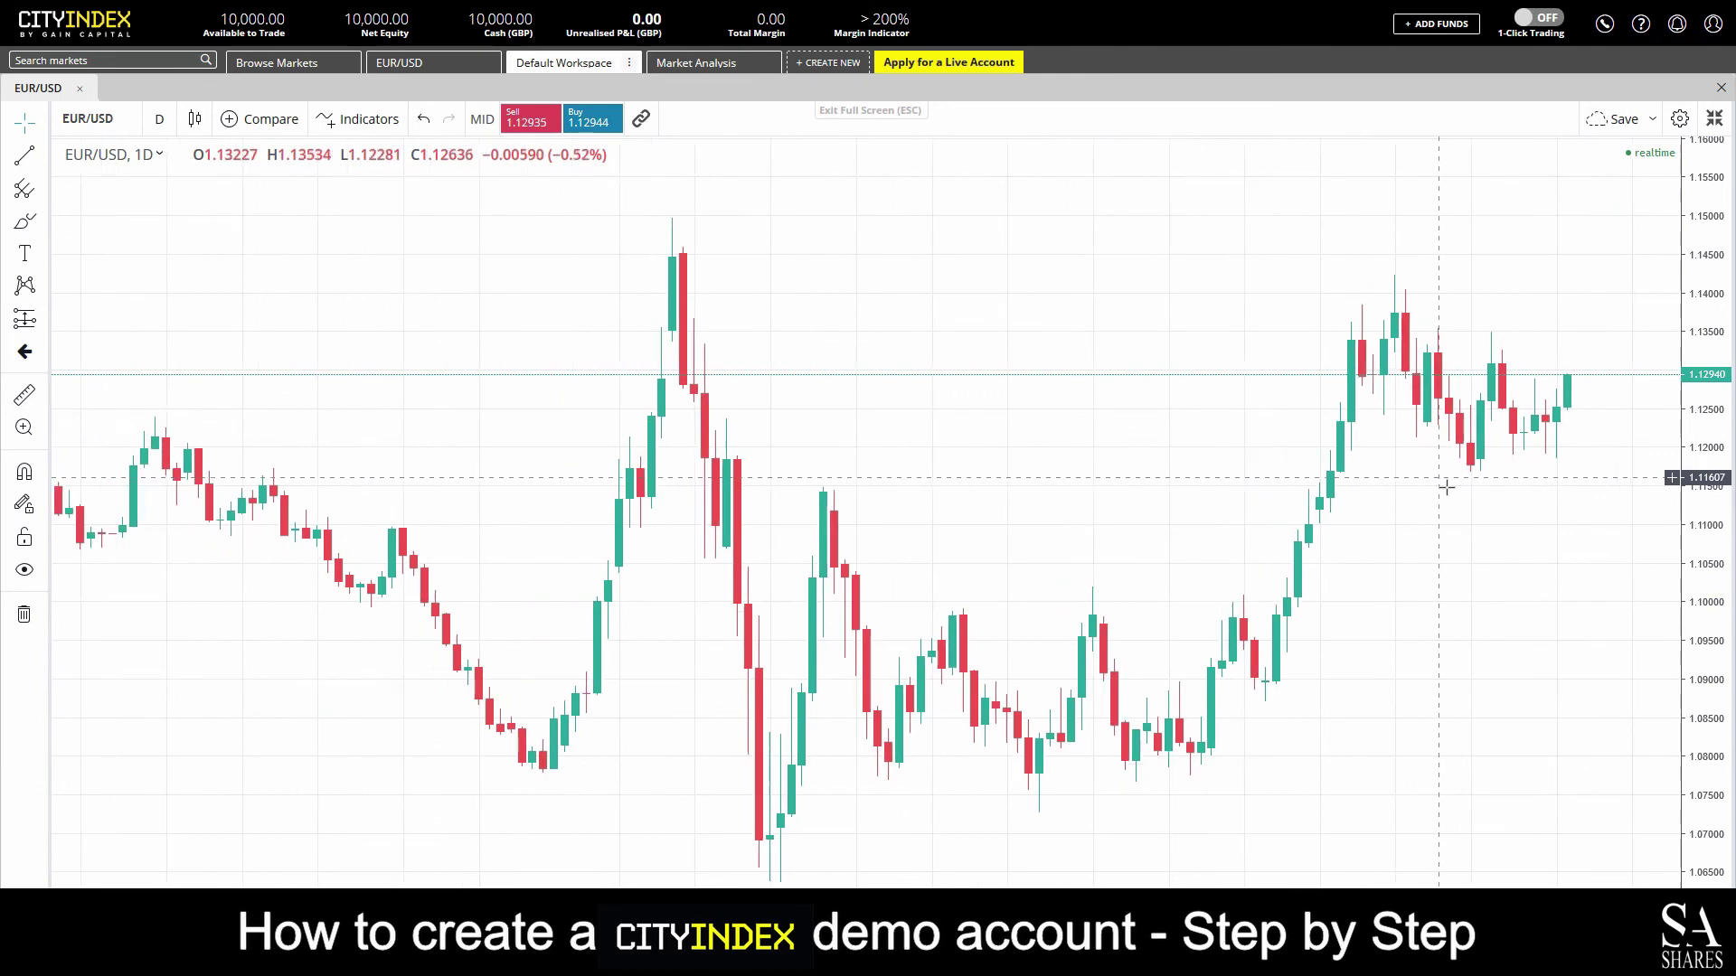
{"action": "left_click", "coordinate": [1714, 118]}
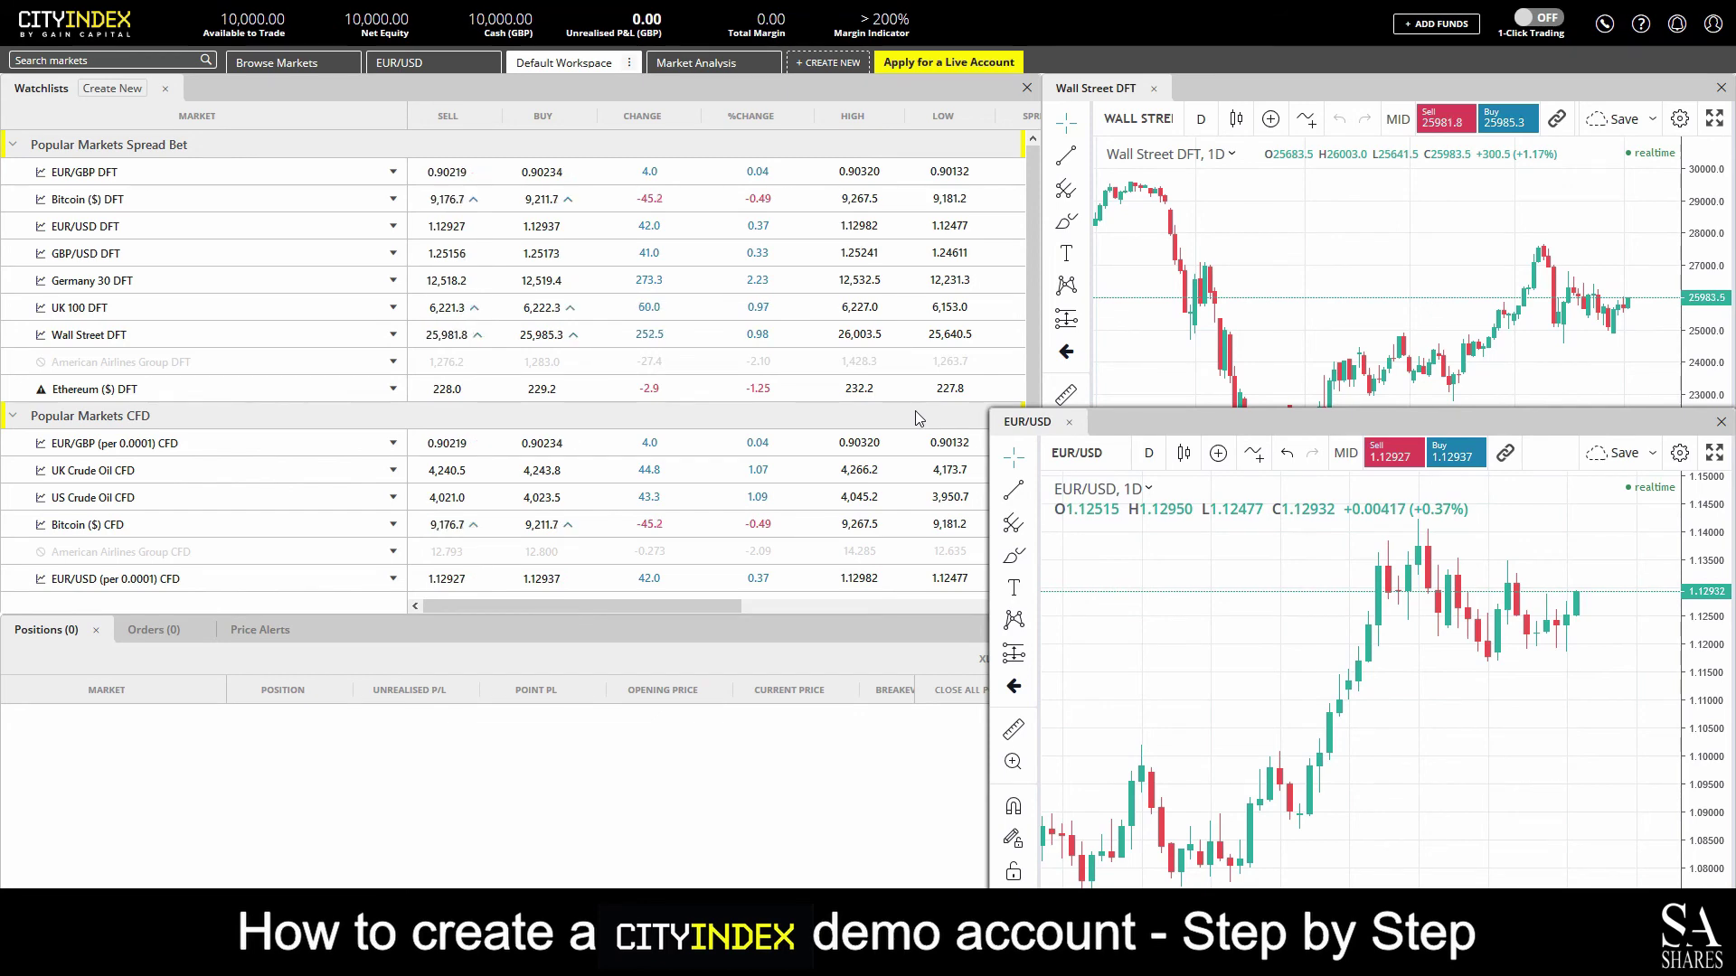
- Close the Wall Street DFT panel and expand the EUR/USD chart to full screen, zoomed in
{"action": "left_click", "coordinate": [1721, 87]}
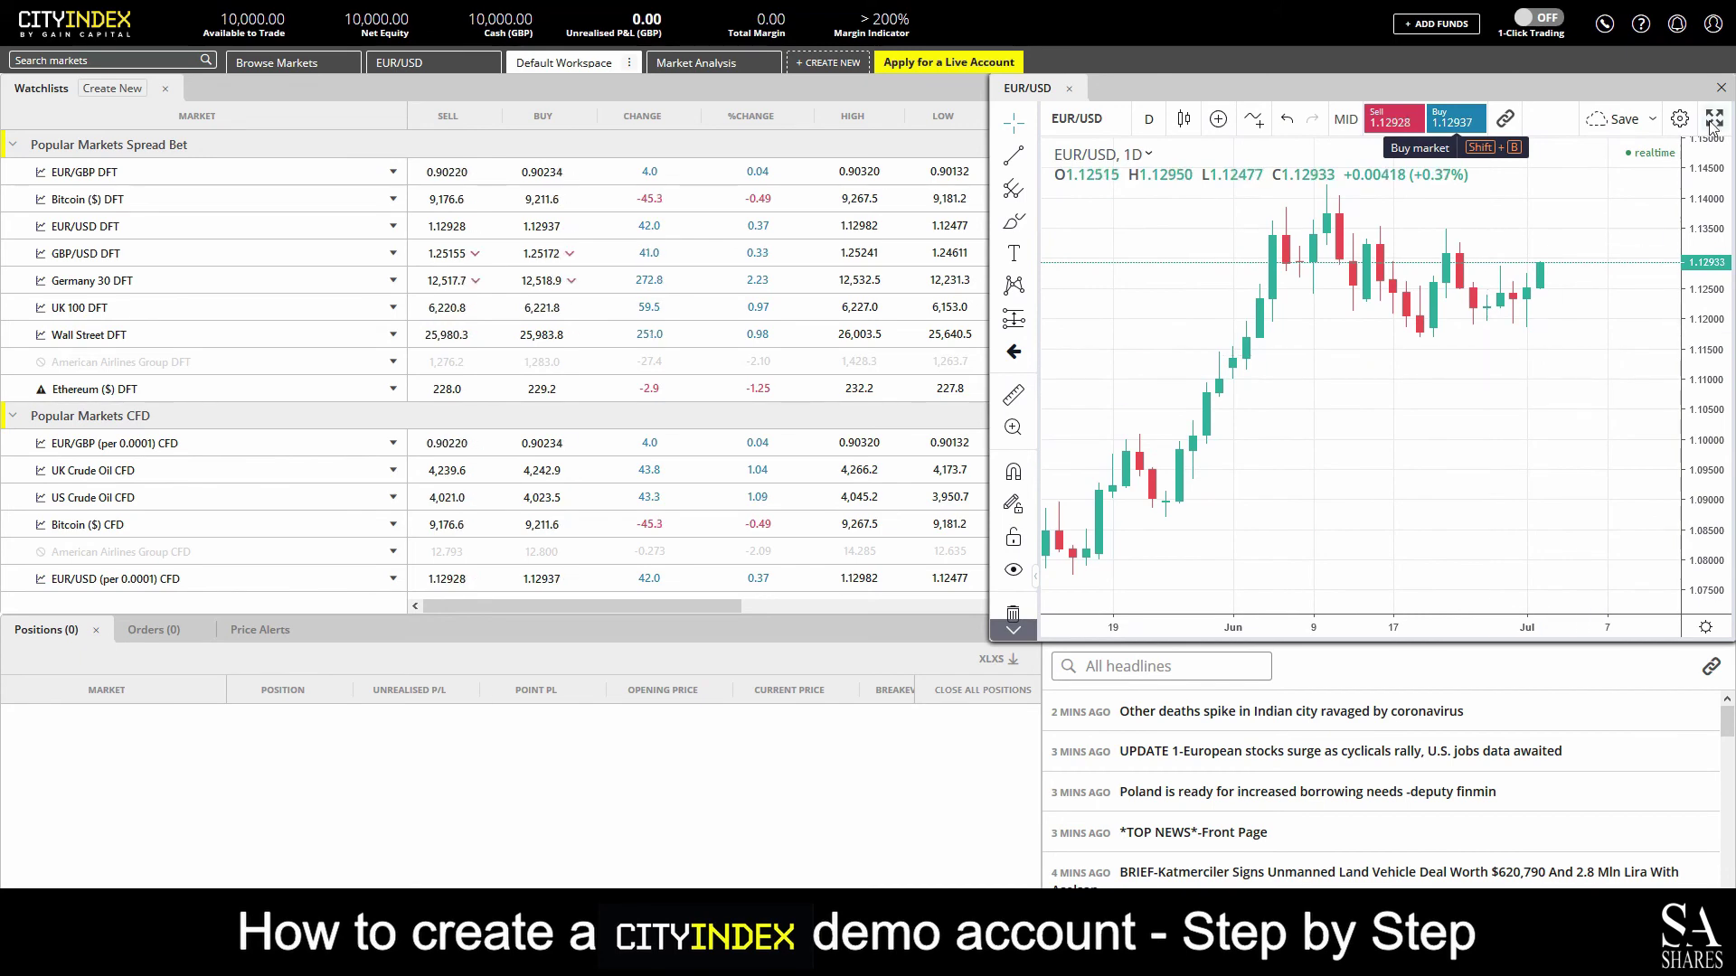
{"action": "key", "text": "shift+f"}
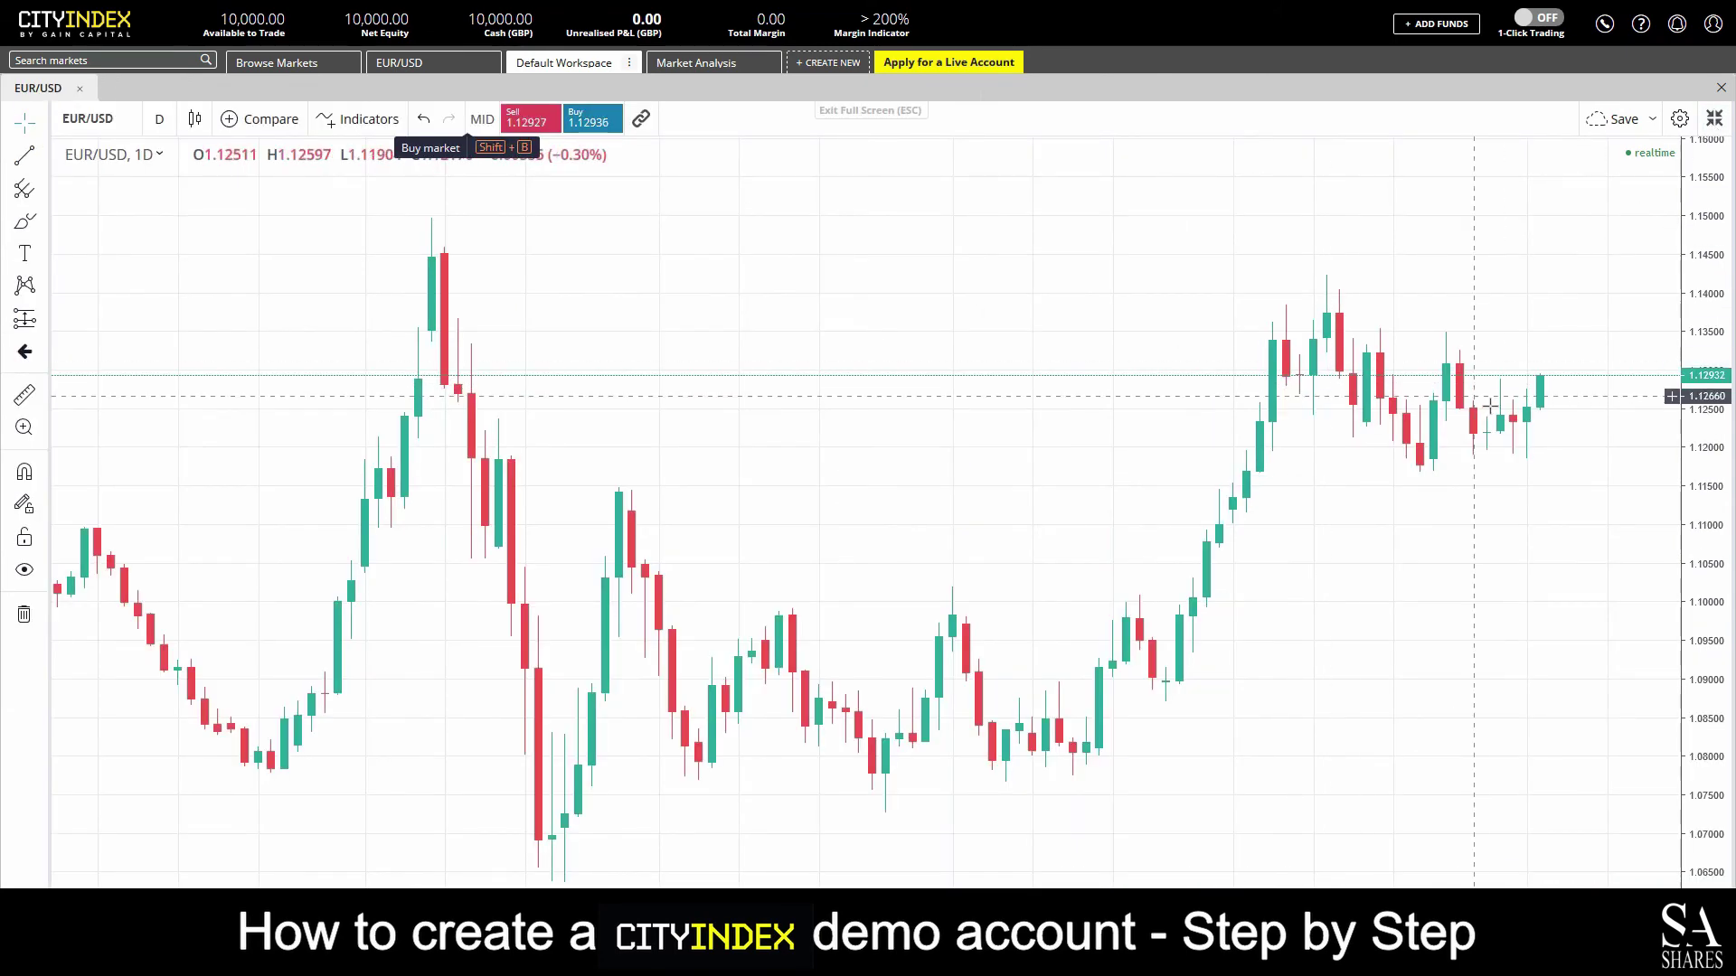
{"action": "scroll", "coordinate": [1487, 406], "scroll_direction": "up", "scroll_amount": 10}
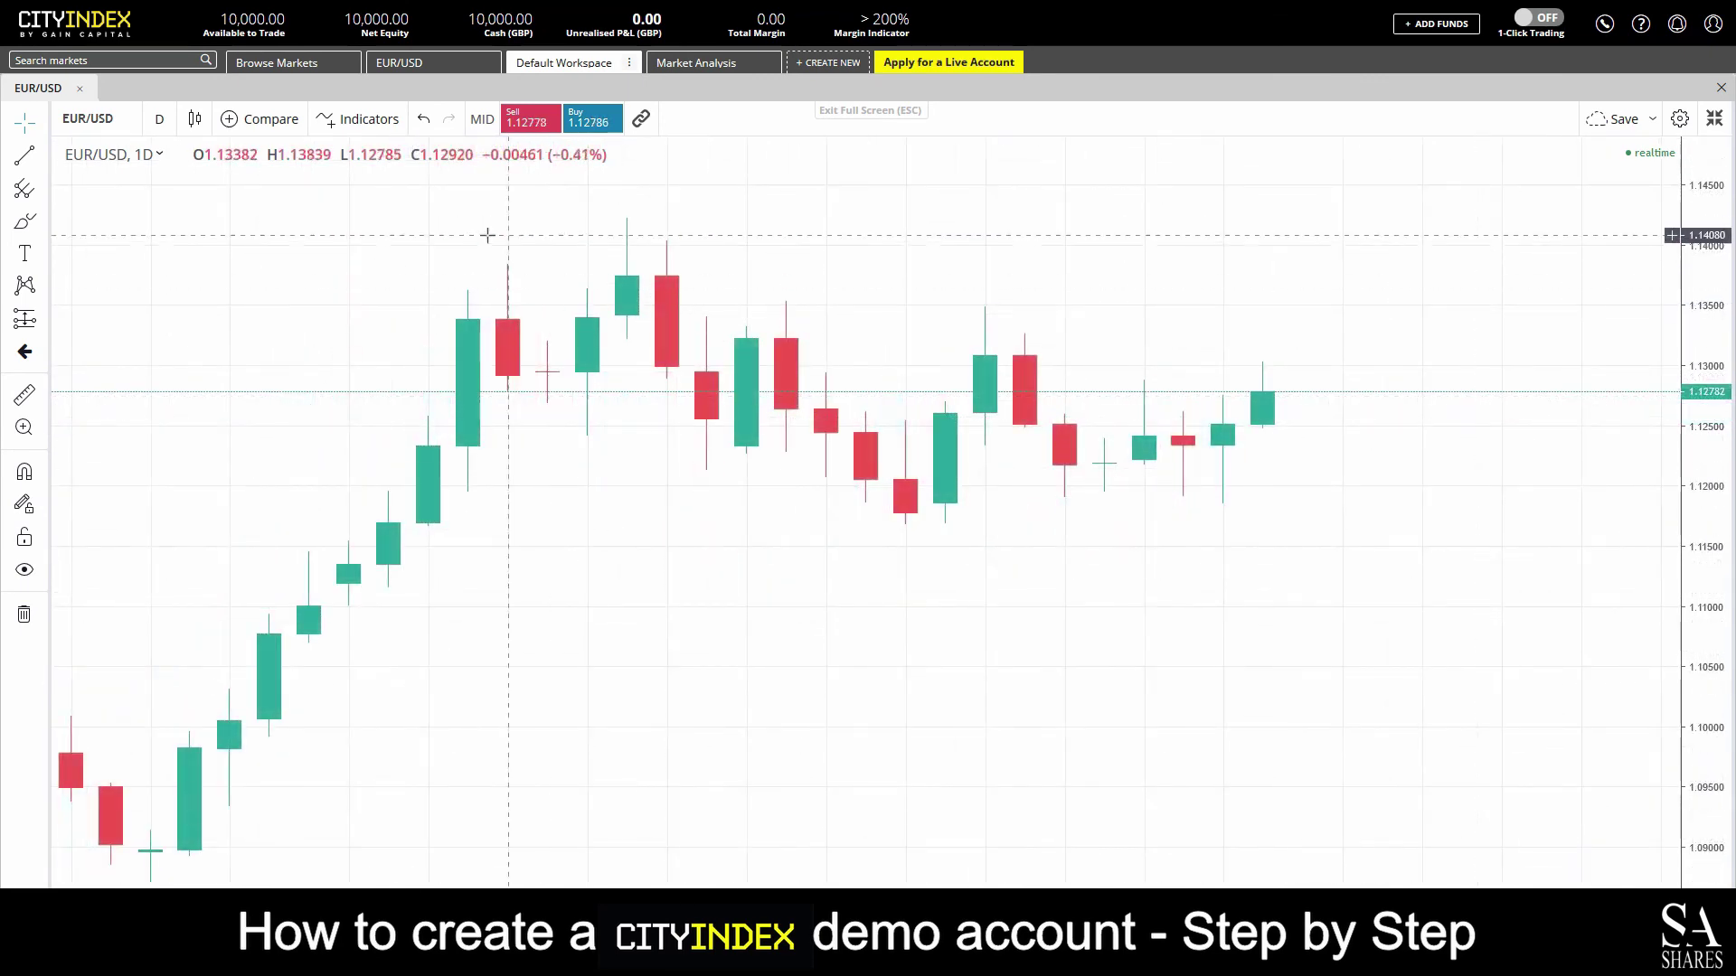
{"action": "left_click", "coordinate": [332, 123]}
{"action": "left_click", "coordinate": [336, 123]}
{"action": "left_click", "coordinate": [198, 124]}
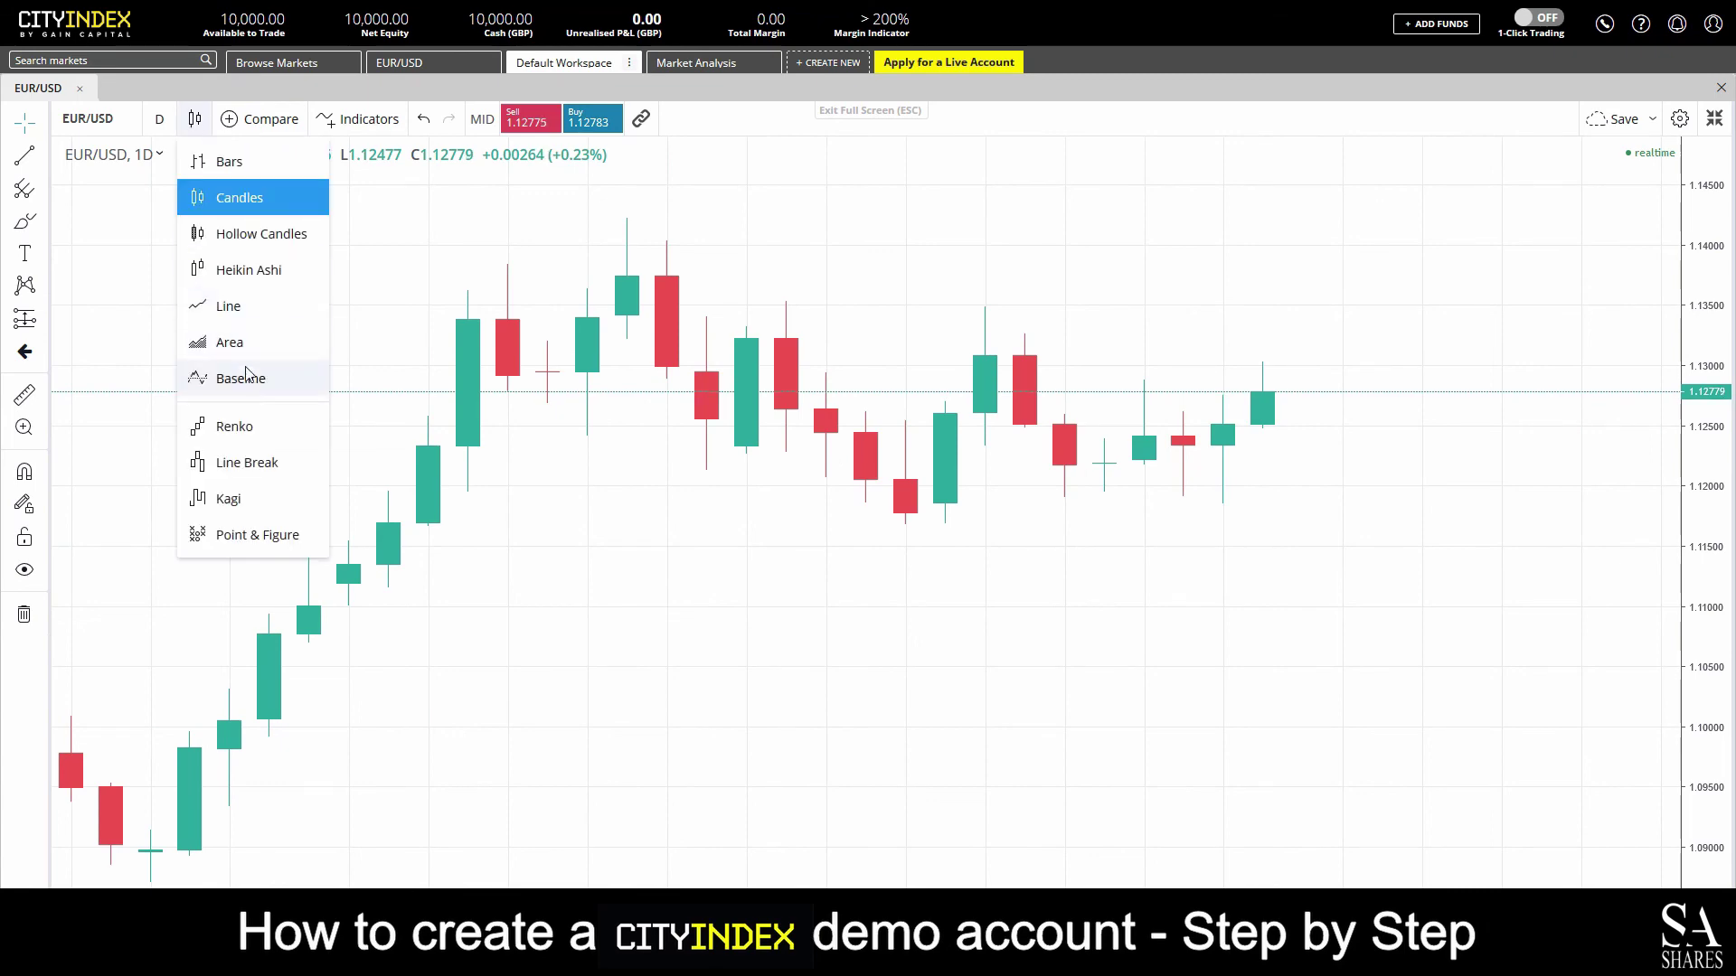
{"action": "left_click", "coordinate": [228, 342]}
{"action": "scroll", "coordinate": [540, 391], "scroll_direction": "down", "scroll_amount": 3}
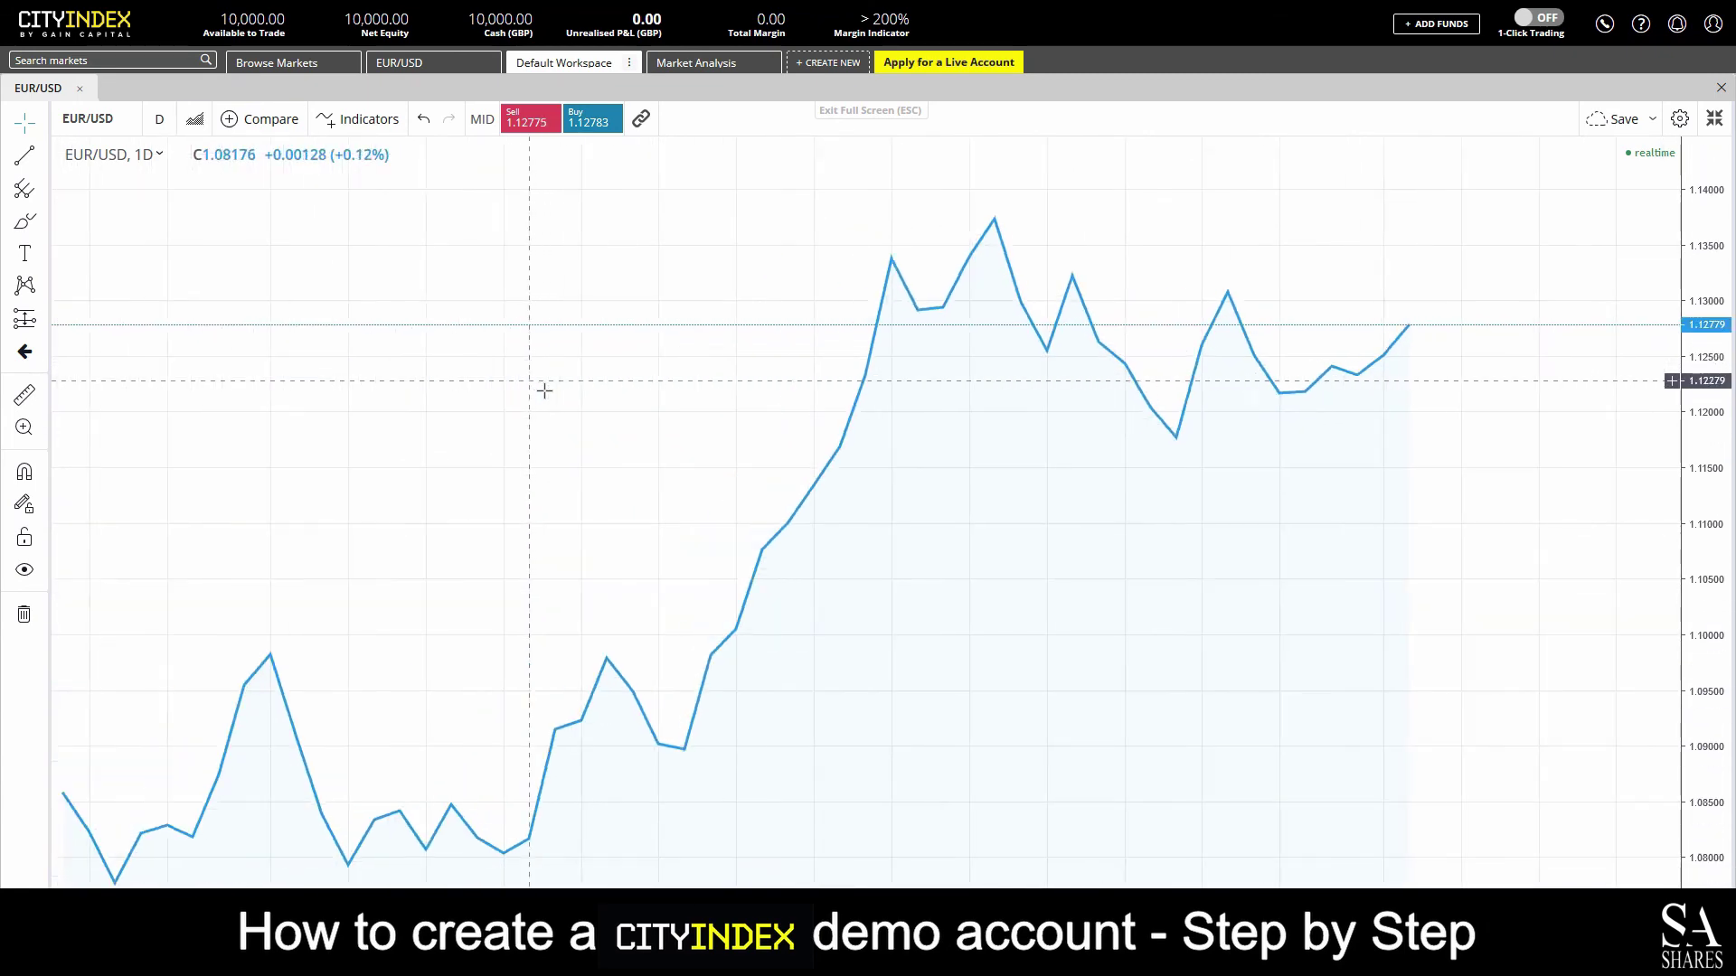
{"action": "left_click", "coordinate": [194, 119]}
{"action": "left_click", "coordinate": [233, 193]}
{"action": "scroll", "coordinate": [953, 499], "scroll_direction": "up", "scroll_amount": 3}
{"action": "scroll", "coordinate": [844, 500], "scroll_direction": "down", "scroll_amount": 2}
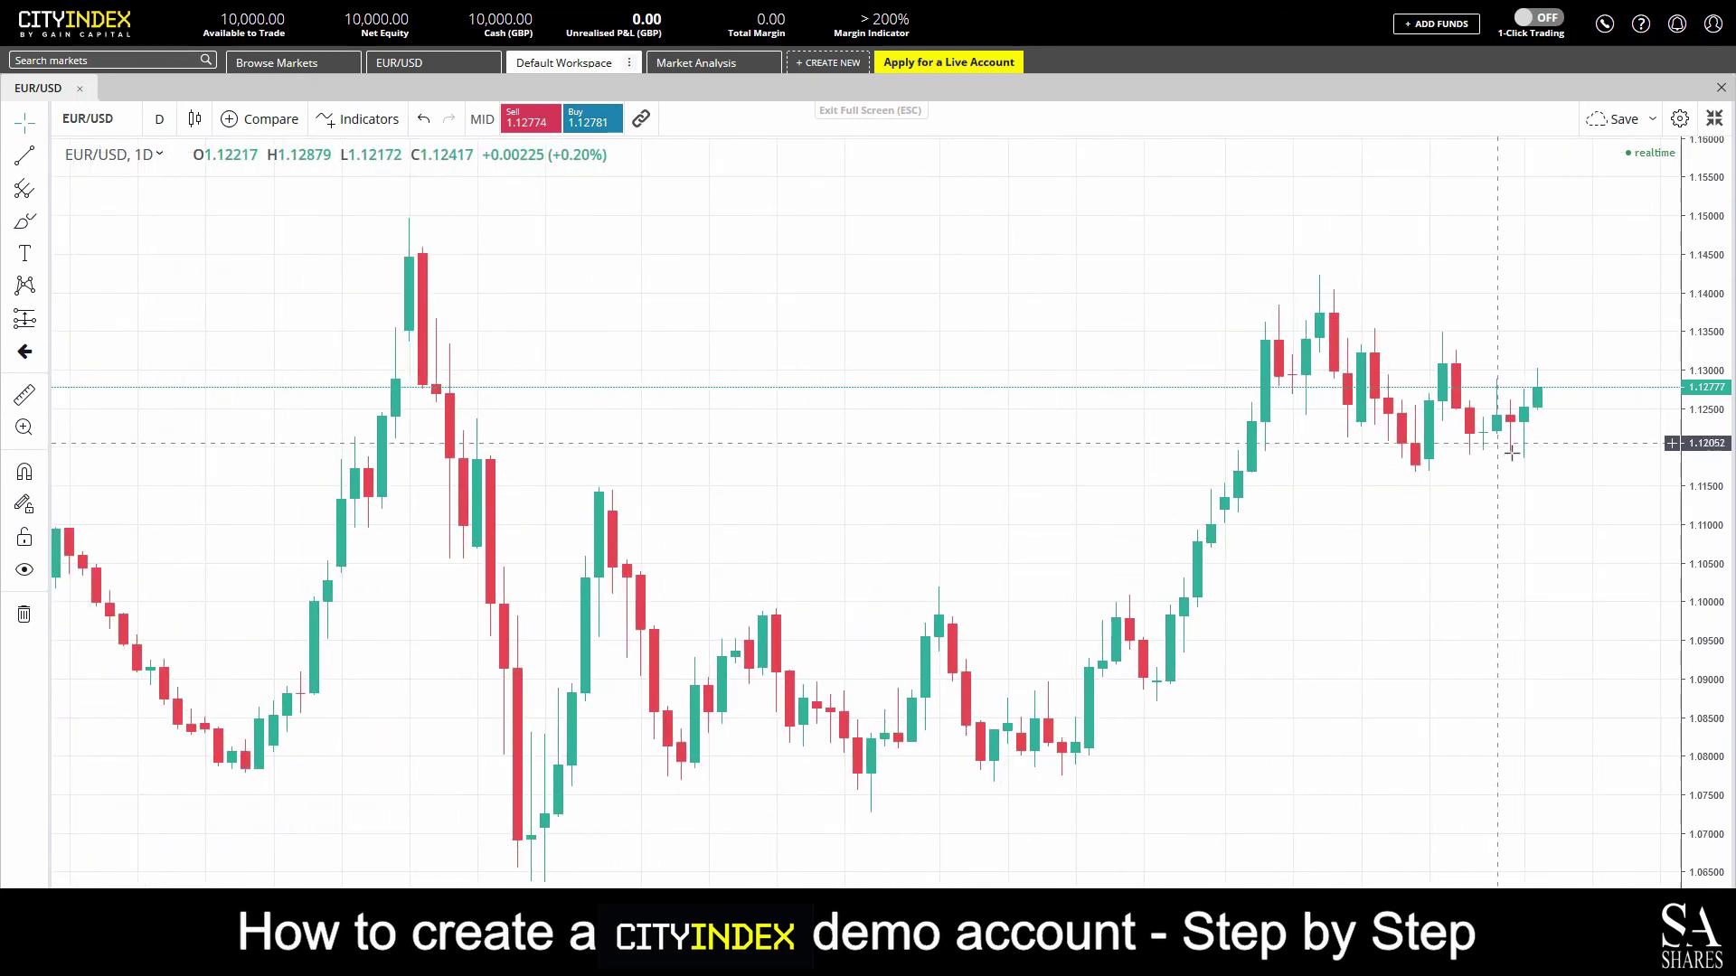
{"action": "scroll", "coordinate": [1512, 452], "scroll_direction": "up", "scroll_amount": 2}
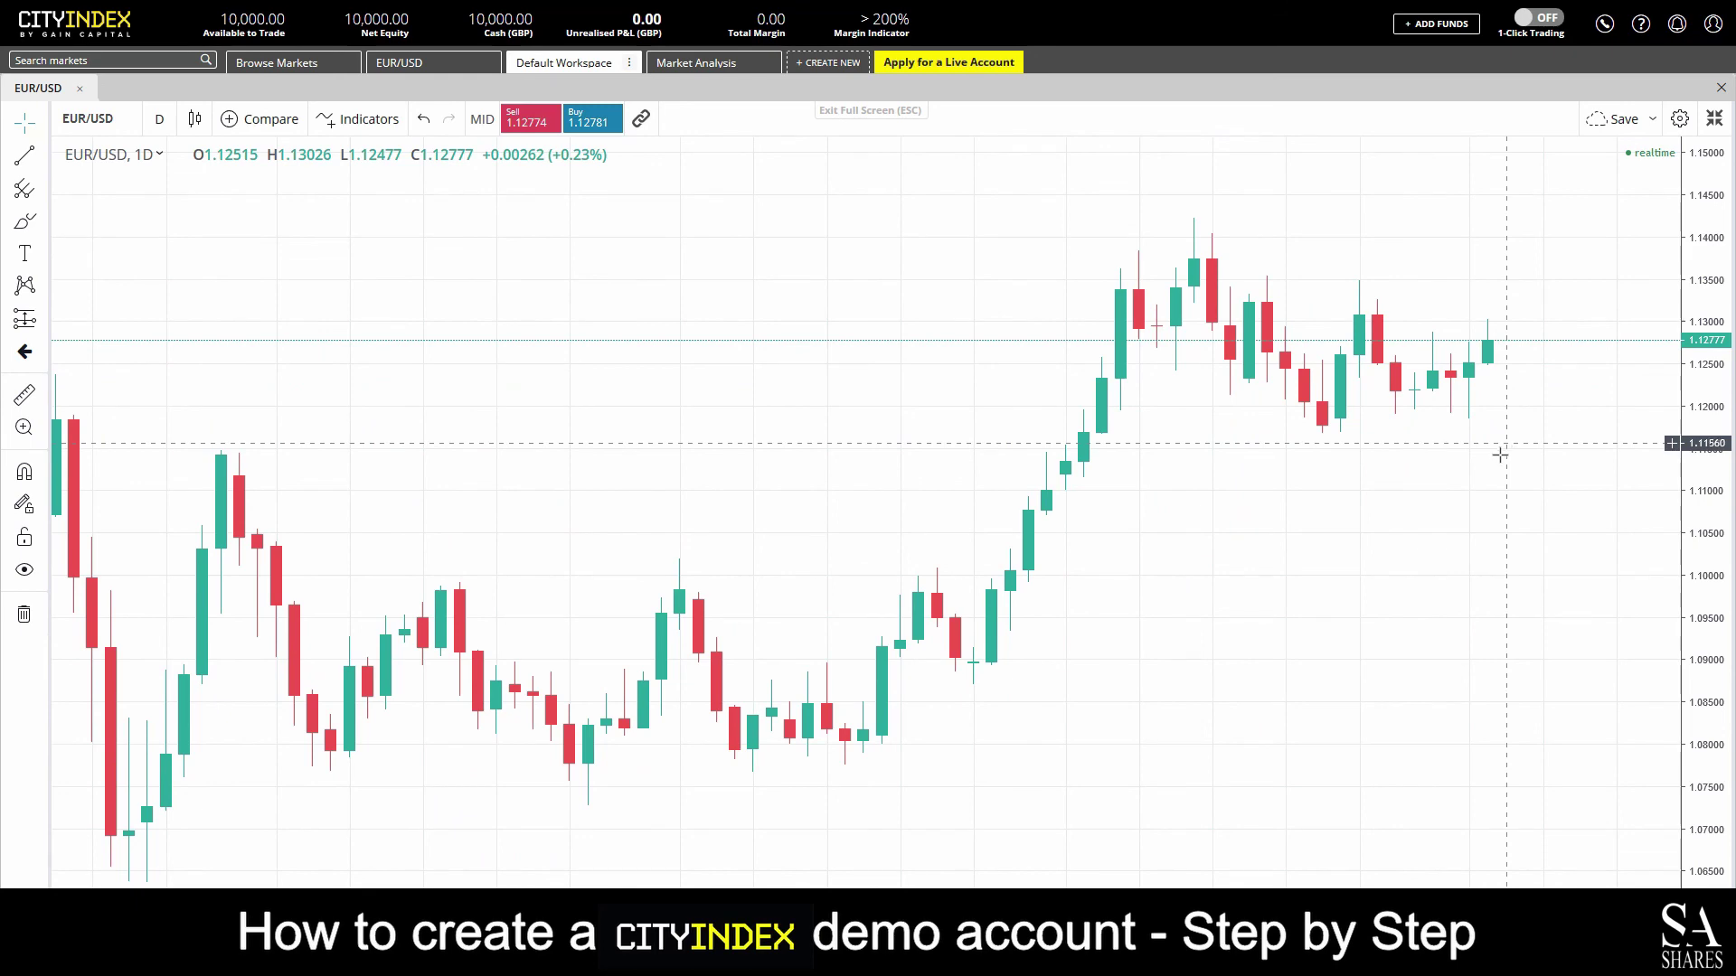
{"action": "scroll", "coordinate": [803, 449], "scroll_direction": "down", "scroll_amount": 6}
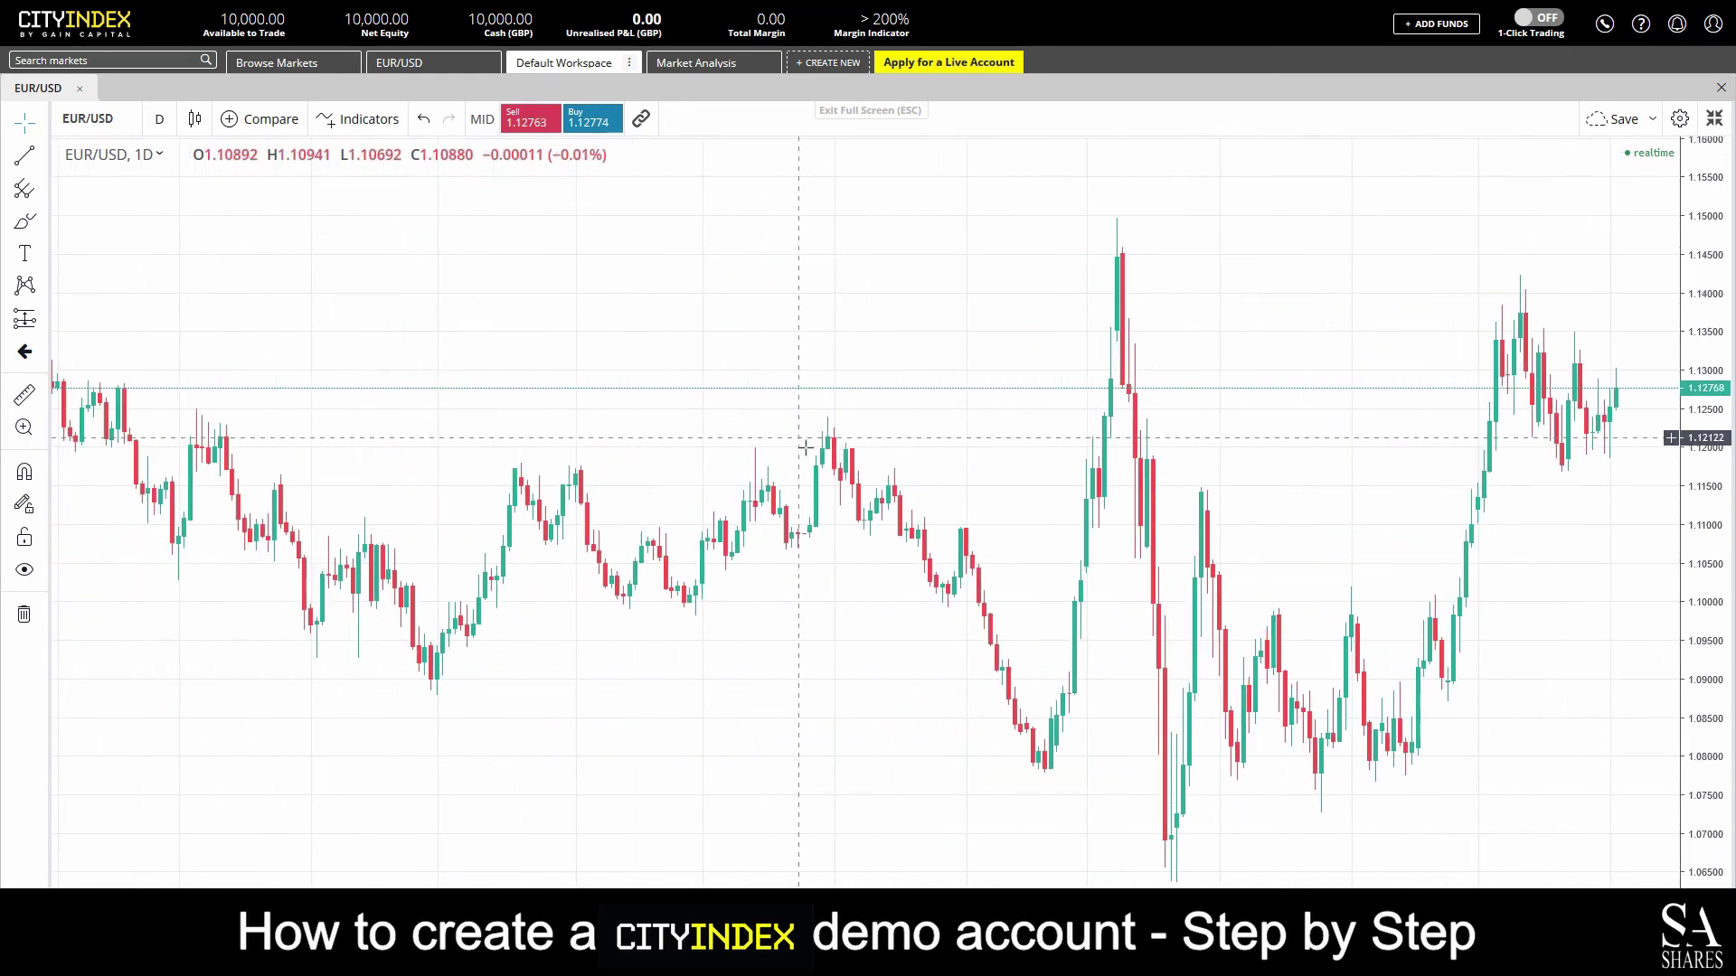